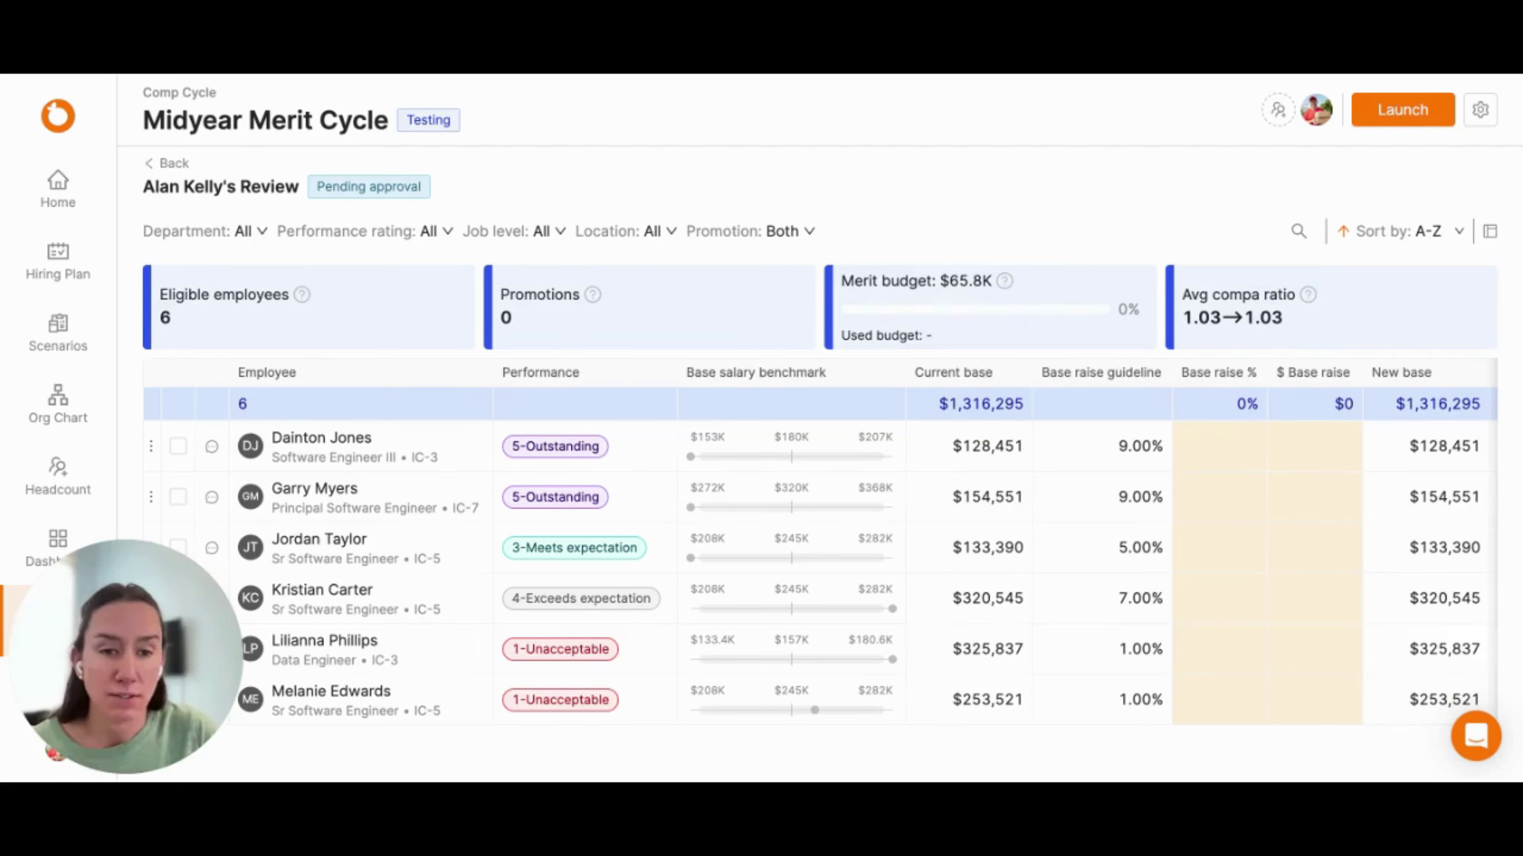
Examine the review table's pay columns, from base salary benchmark through commission, bonus, compa ratio and total compensation.
{"action": "scroll", "coordinate": [996, 545], "scroll_direction": "right", "scroll_amount": 3}
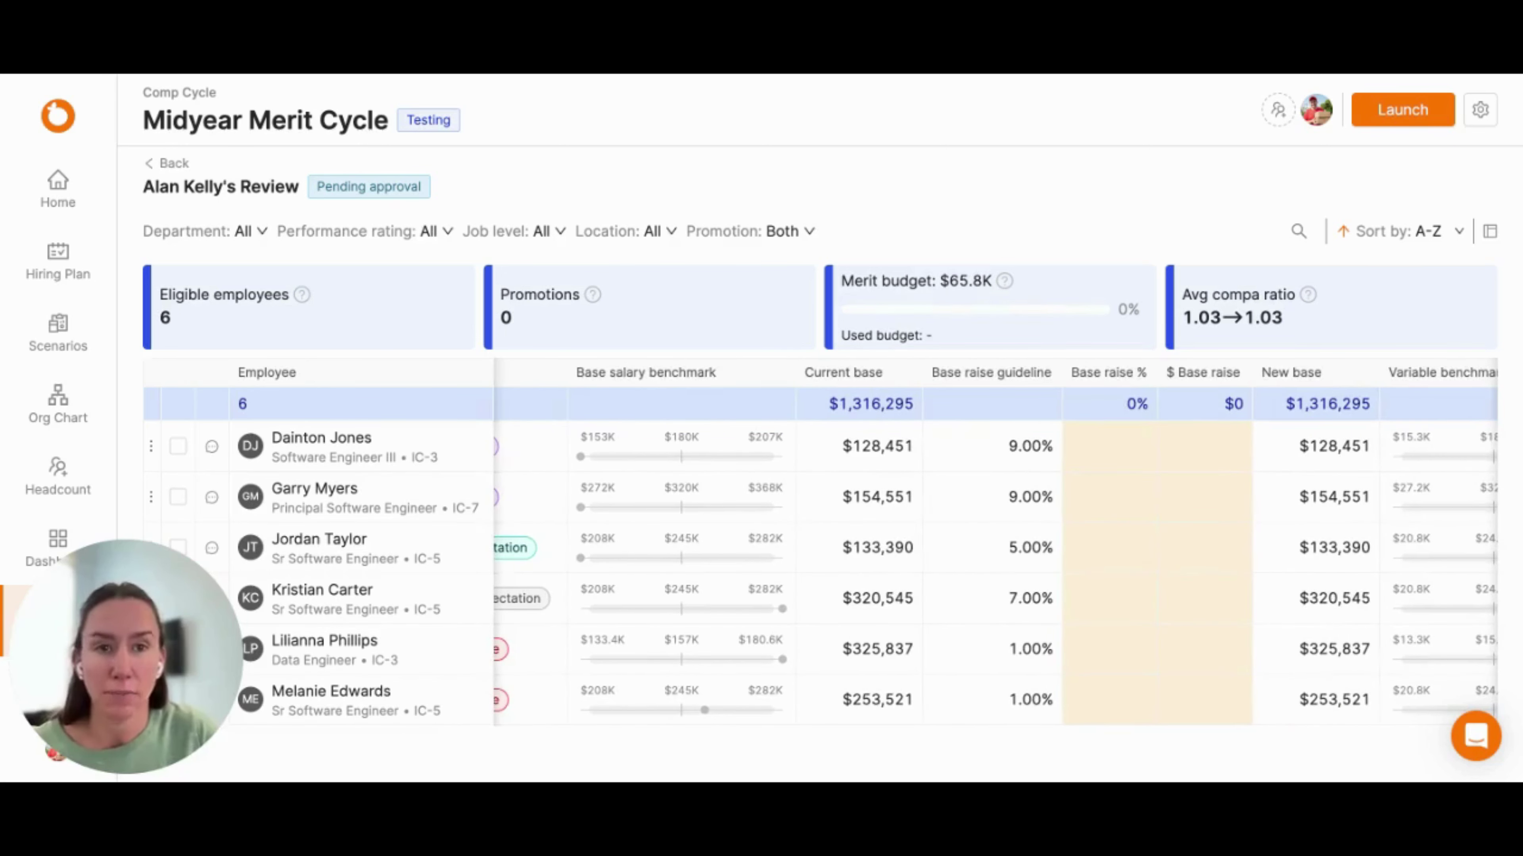
{"action": "scroll", "coordinate": [995, 546], "scroll_direction": "right", "scroll_amount": 1}
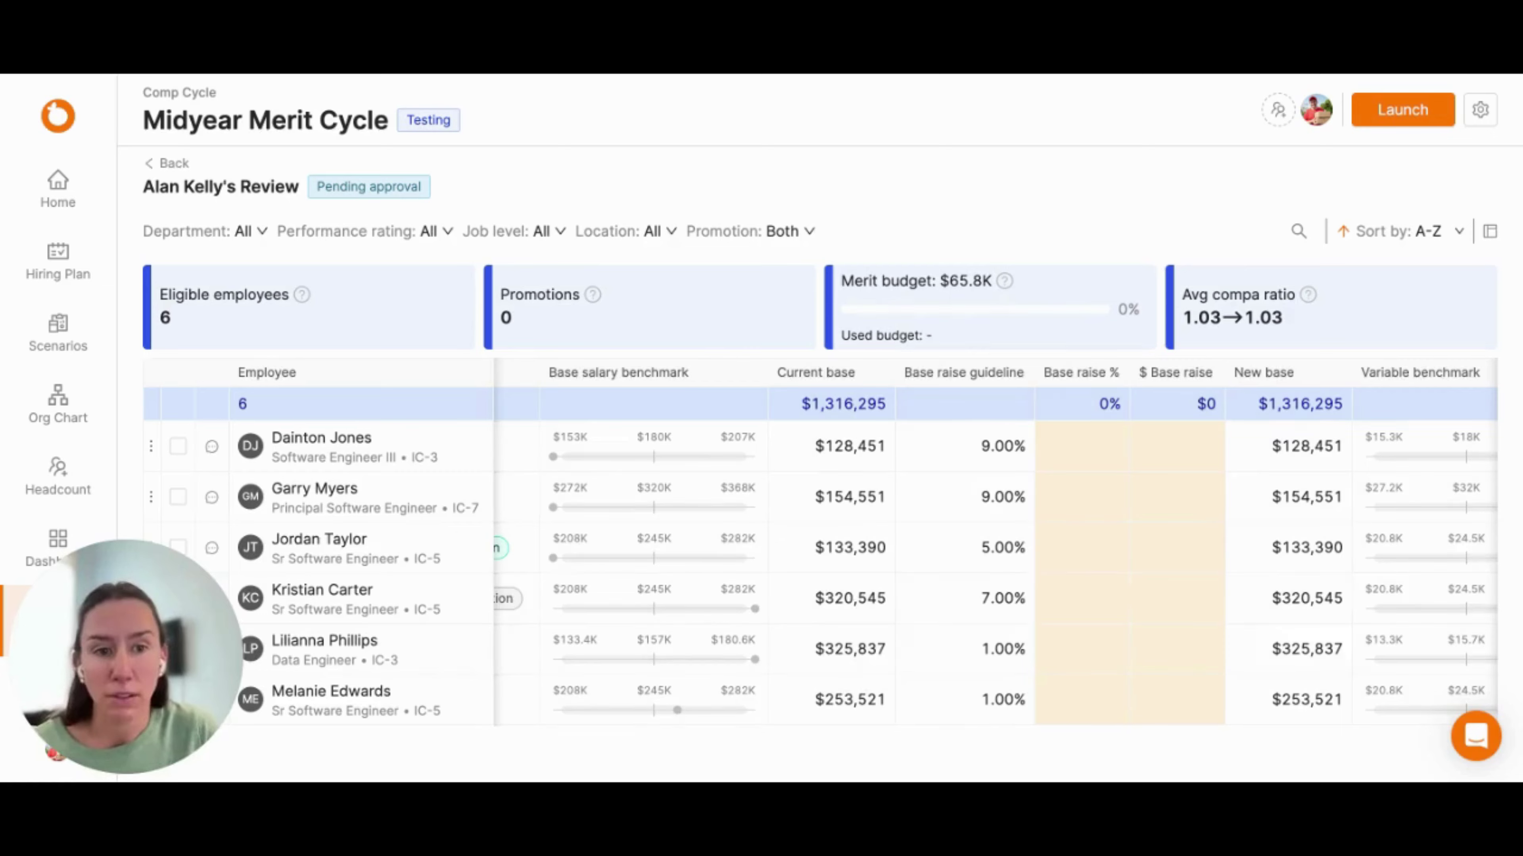
{"action": "scroll", "coordinate": [996, 545], "scroll_direction": "right", "scroll_amount": 10}
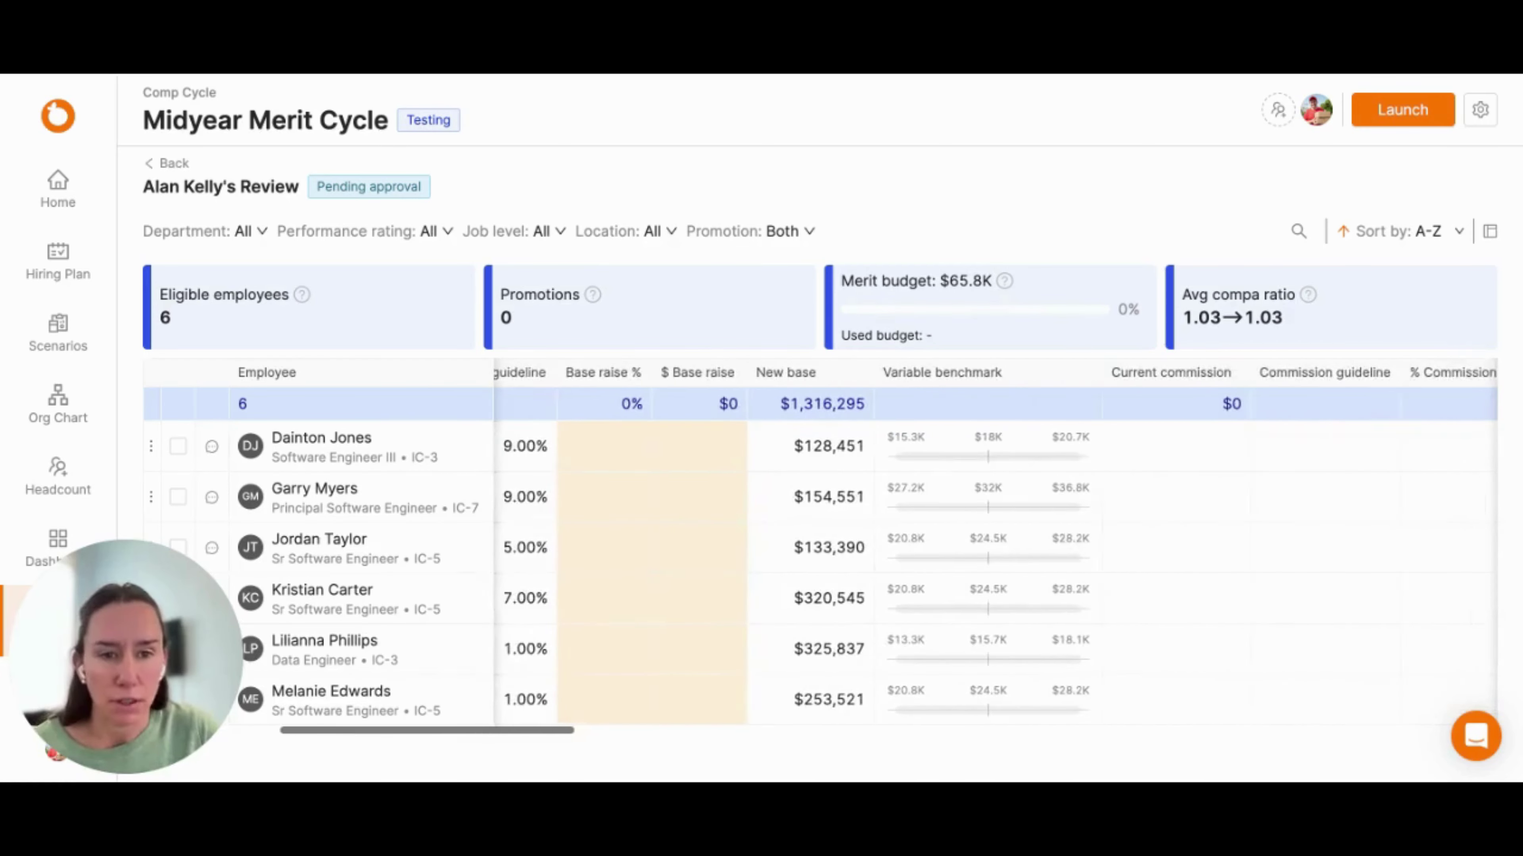
{"action": "scroll", "coordinate": [996, 546], "scroll_direction": "right", "scroll_amount": 8}
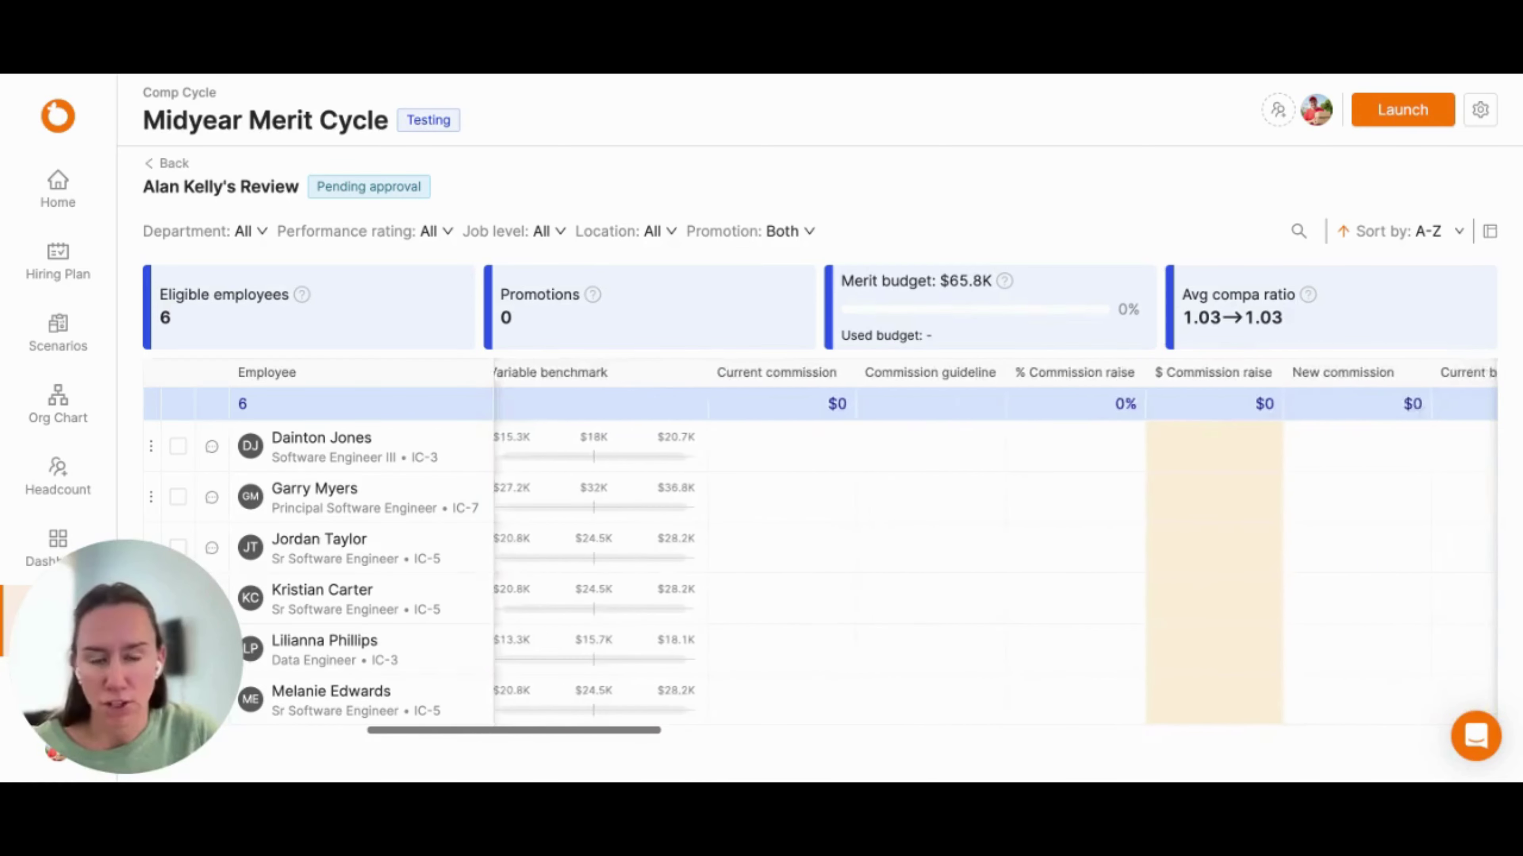
{"action": "scroll", "coordinate": [995, 545], "scroll_direction": "right", "scroll_amount": 4}
{"action": "scroll", "coordinate": [995, 545], "scroll_direction": "right", "scroll_amount": 2}
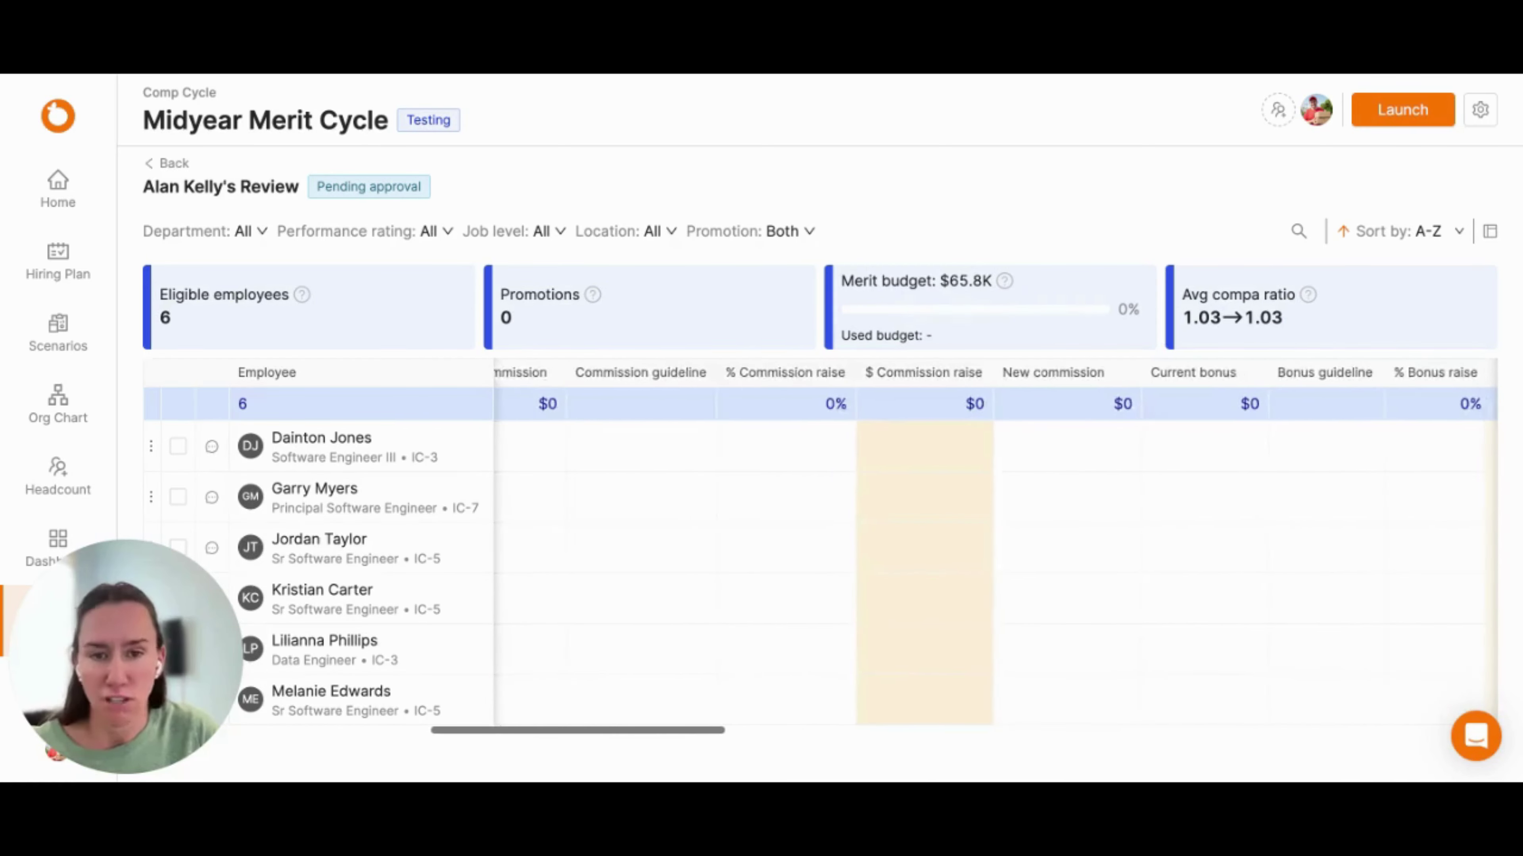
{"action": "scroll", "coordinate": [995, 545], "scroll_direction": "right", "scroll_amount": 2}
{"action": "scroll", "coordinate": [995, 546], "scroll_direction": "right", "scroll_amount": 4}
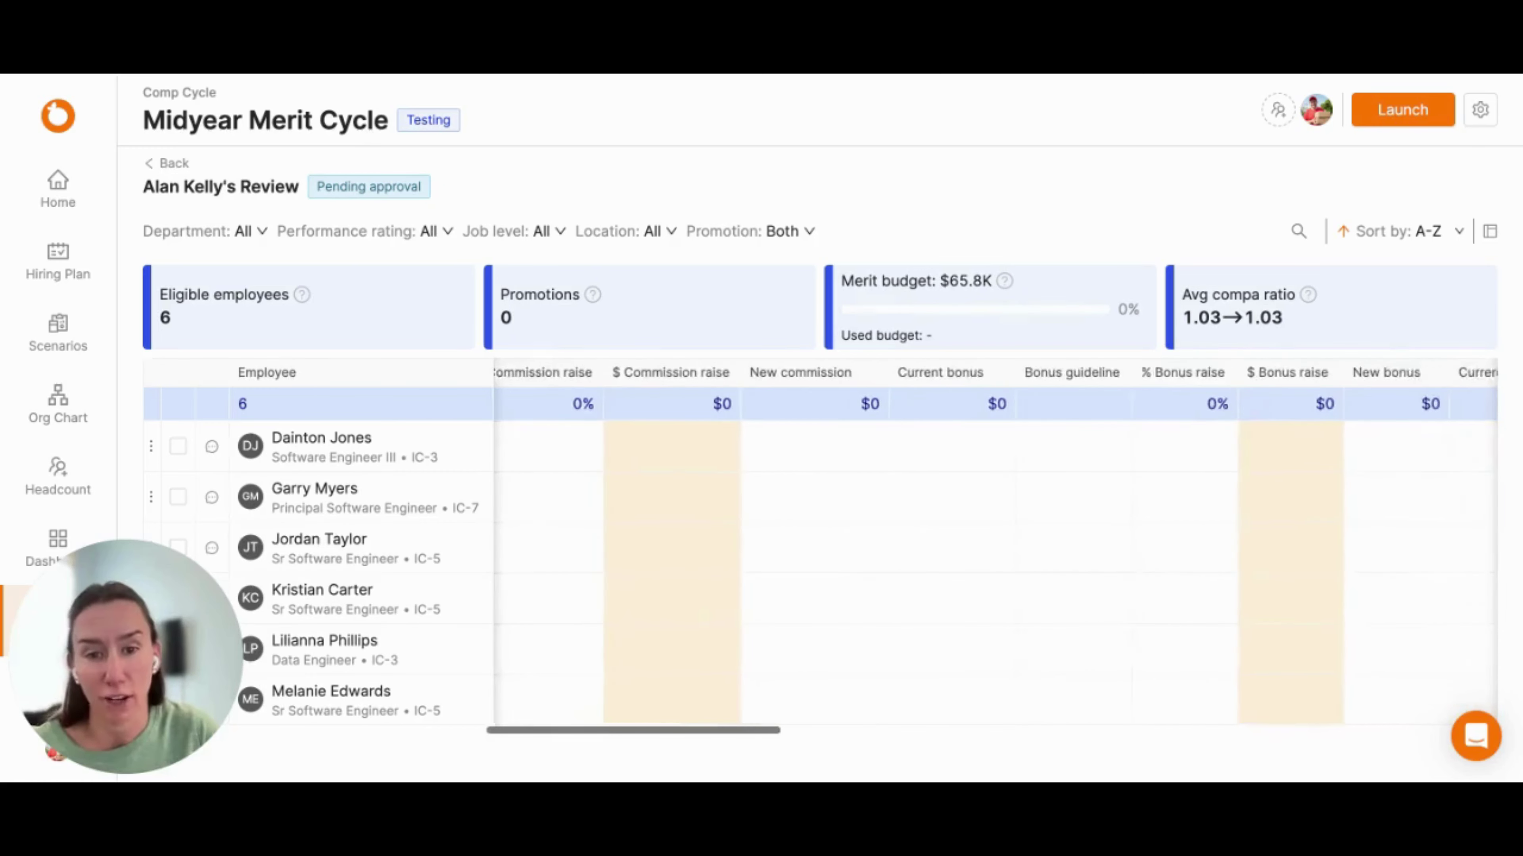
{"action": "scroll", "coordinate": [995, 546], "scroll_direction": "right", "scroll_amount": 10}
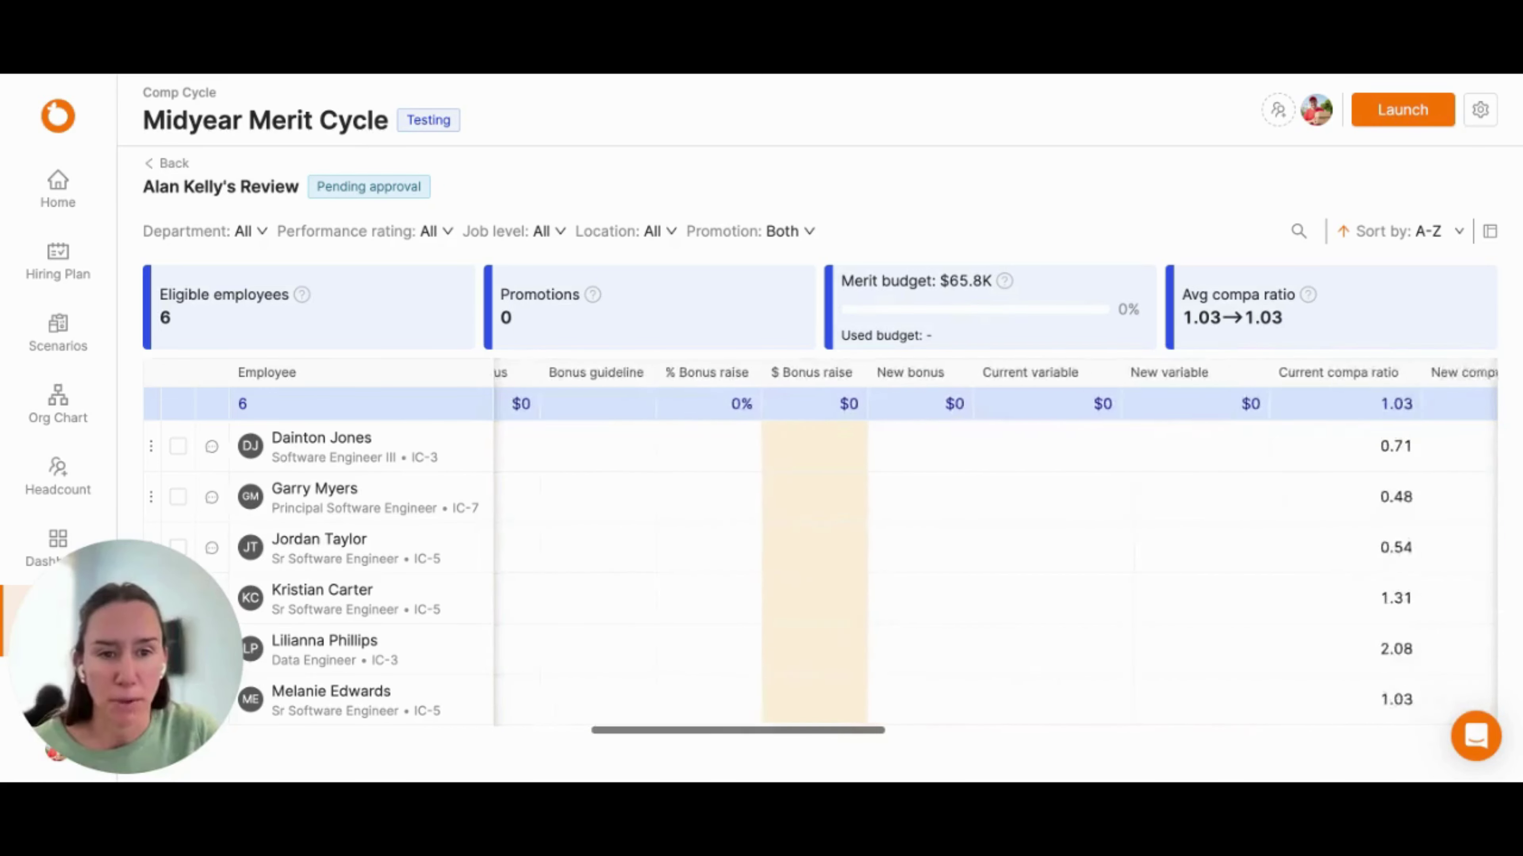
{"action": "scroll", "coordinate": [995, 545], "scroll_direction": "right", "scroll_amount": 9}
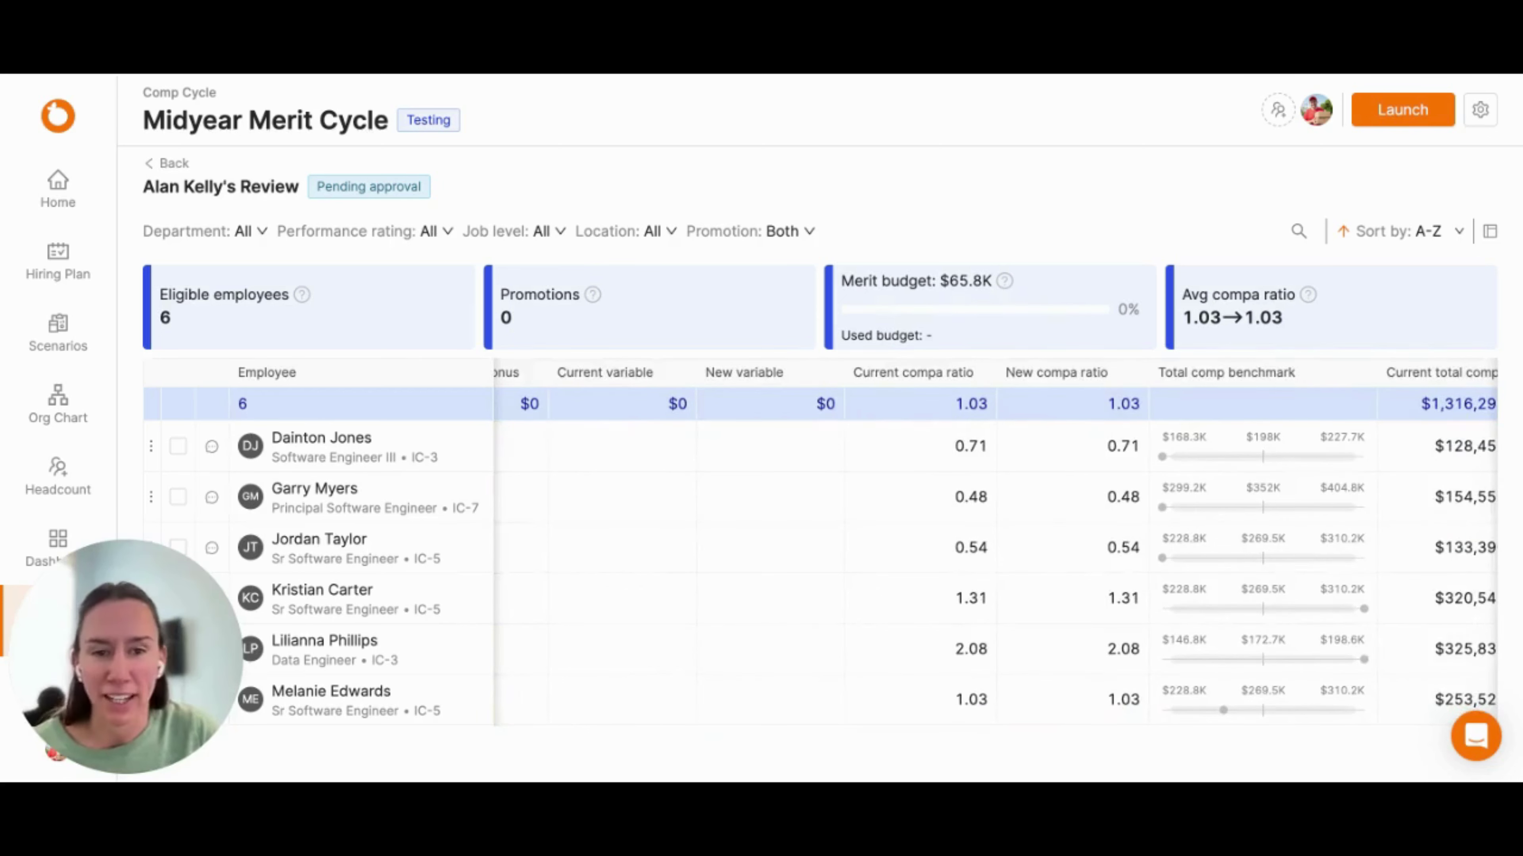
{"action": "scroll", "coordinate": [995, 546], "scroll_direction": "right", "scroll_amount": 10}
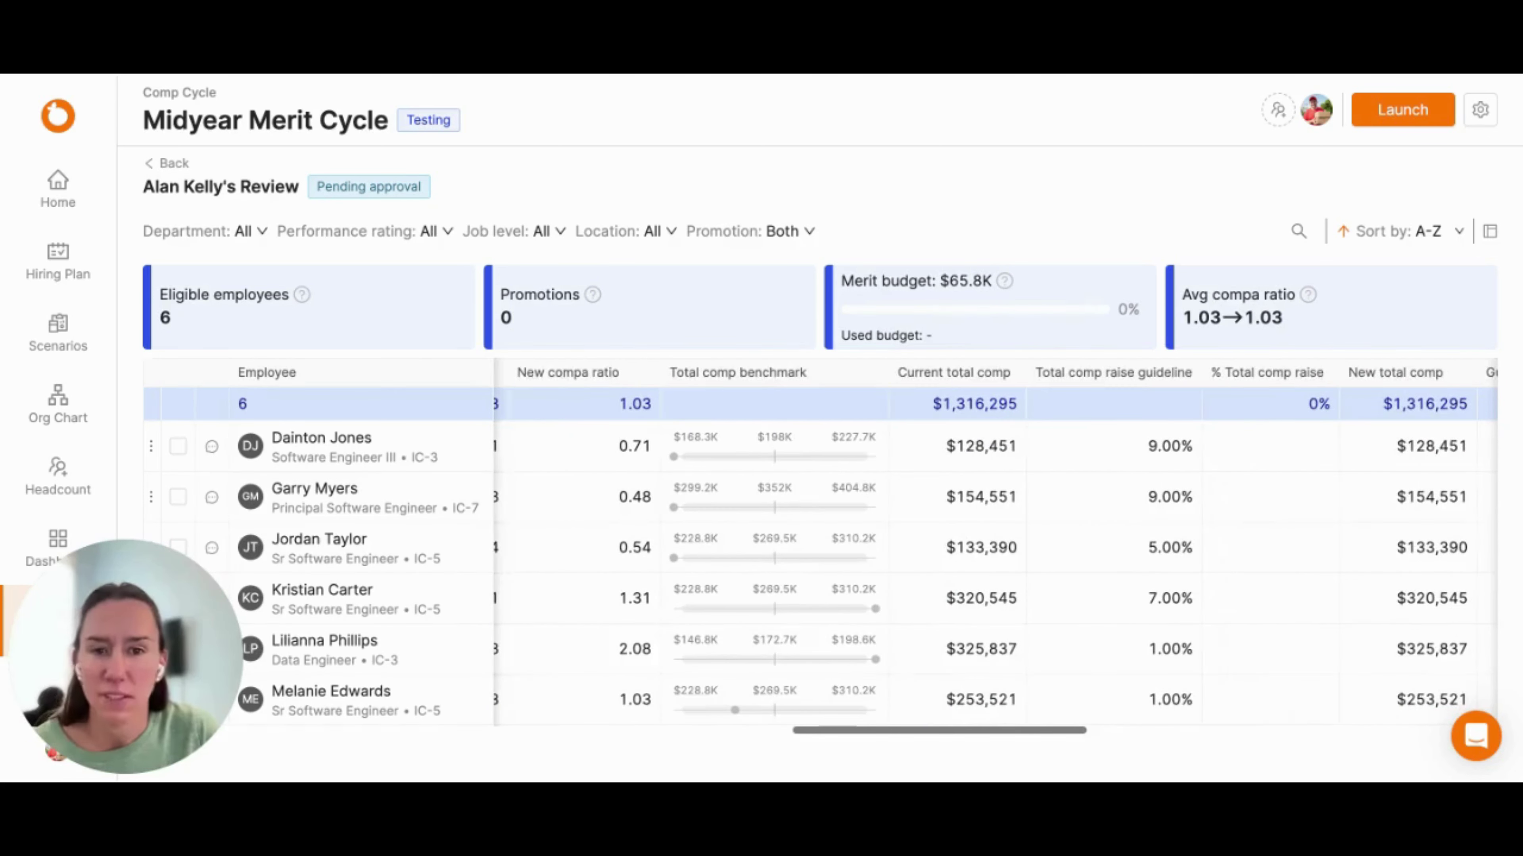
{"action": "scroll", "coordinate": [995, 546], "scroll_direction": "right", "scroll_amount": 3}
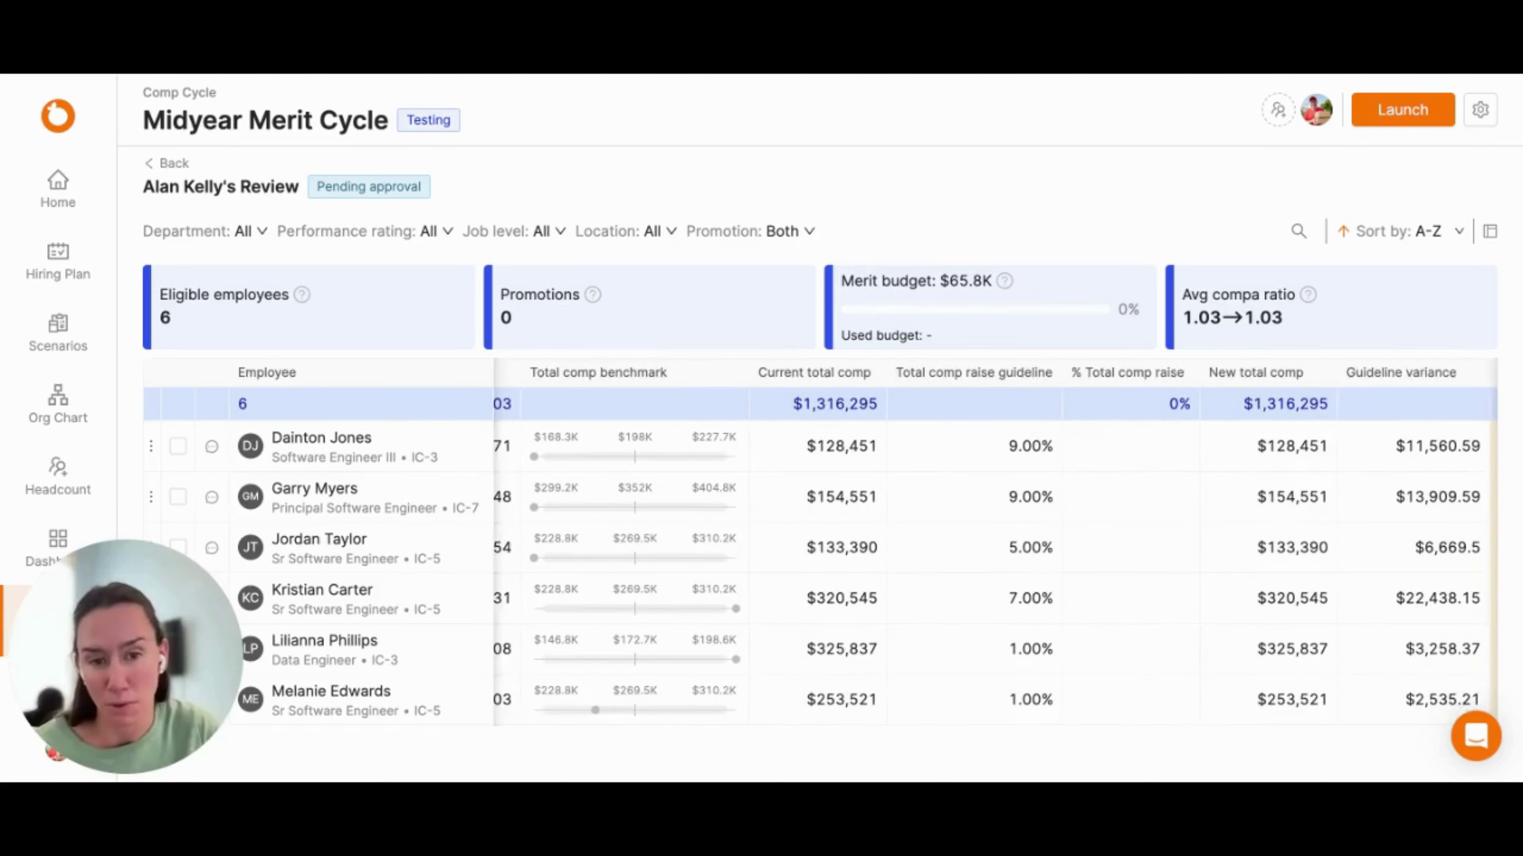
Review the guideline variance, promotion, new job, division, department, location and last raise columns for the team.
{"action": "scroll", "coordinate": [995, 546], "scroll_direction": "right", "scroll_amount": 11}
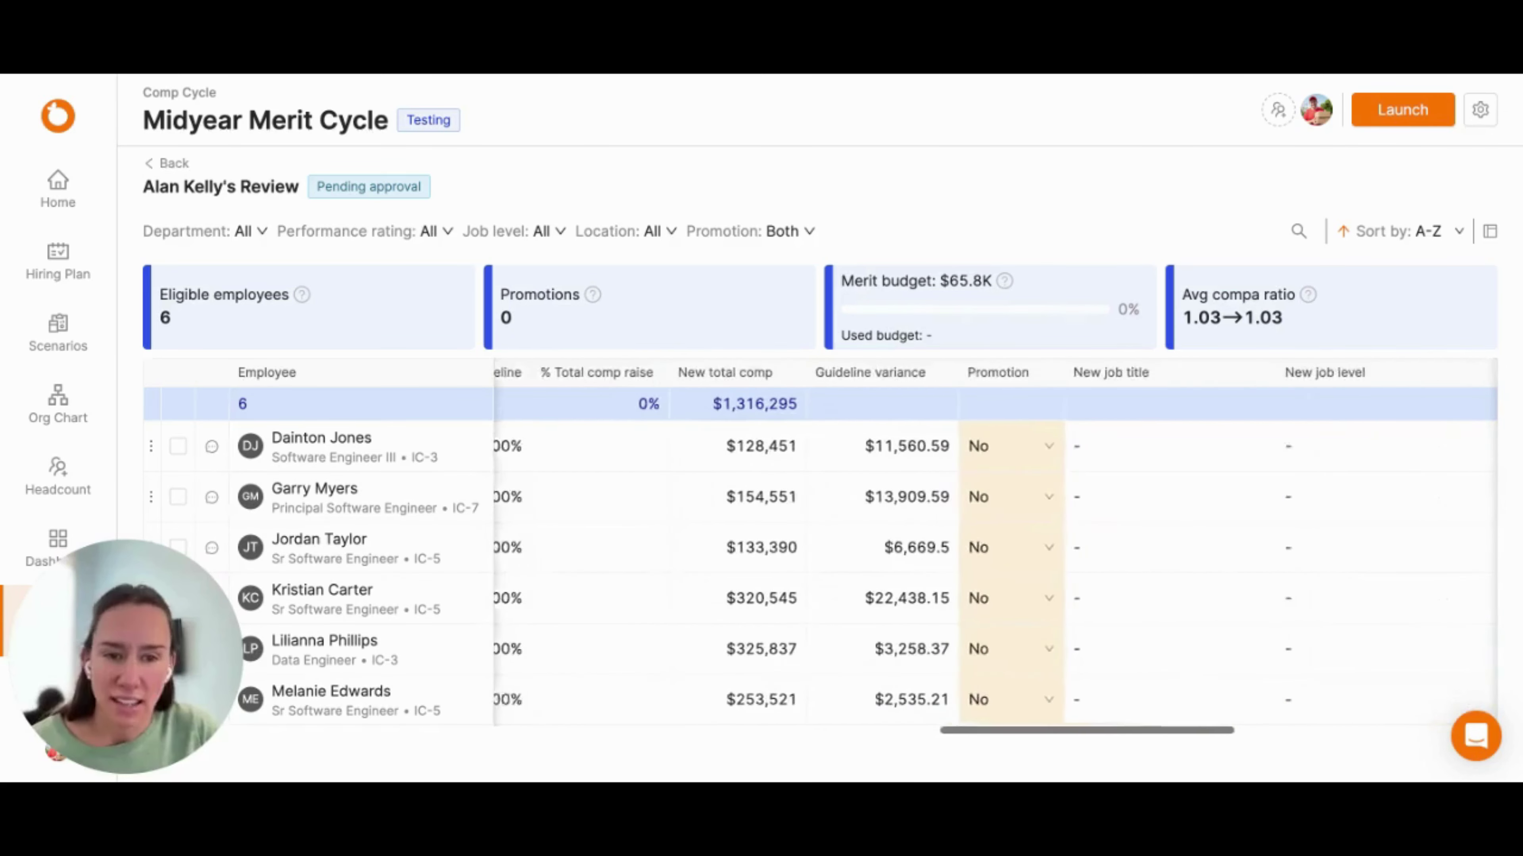
{"action": "scroll", "coordinate": [995, 546], "scroll_direction": "right", "scroll_amount": 1}
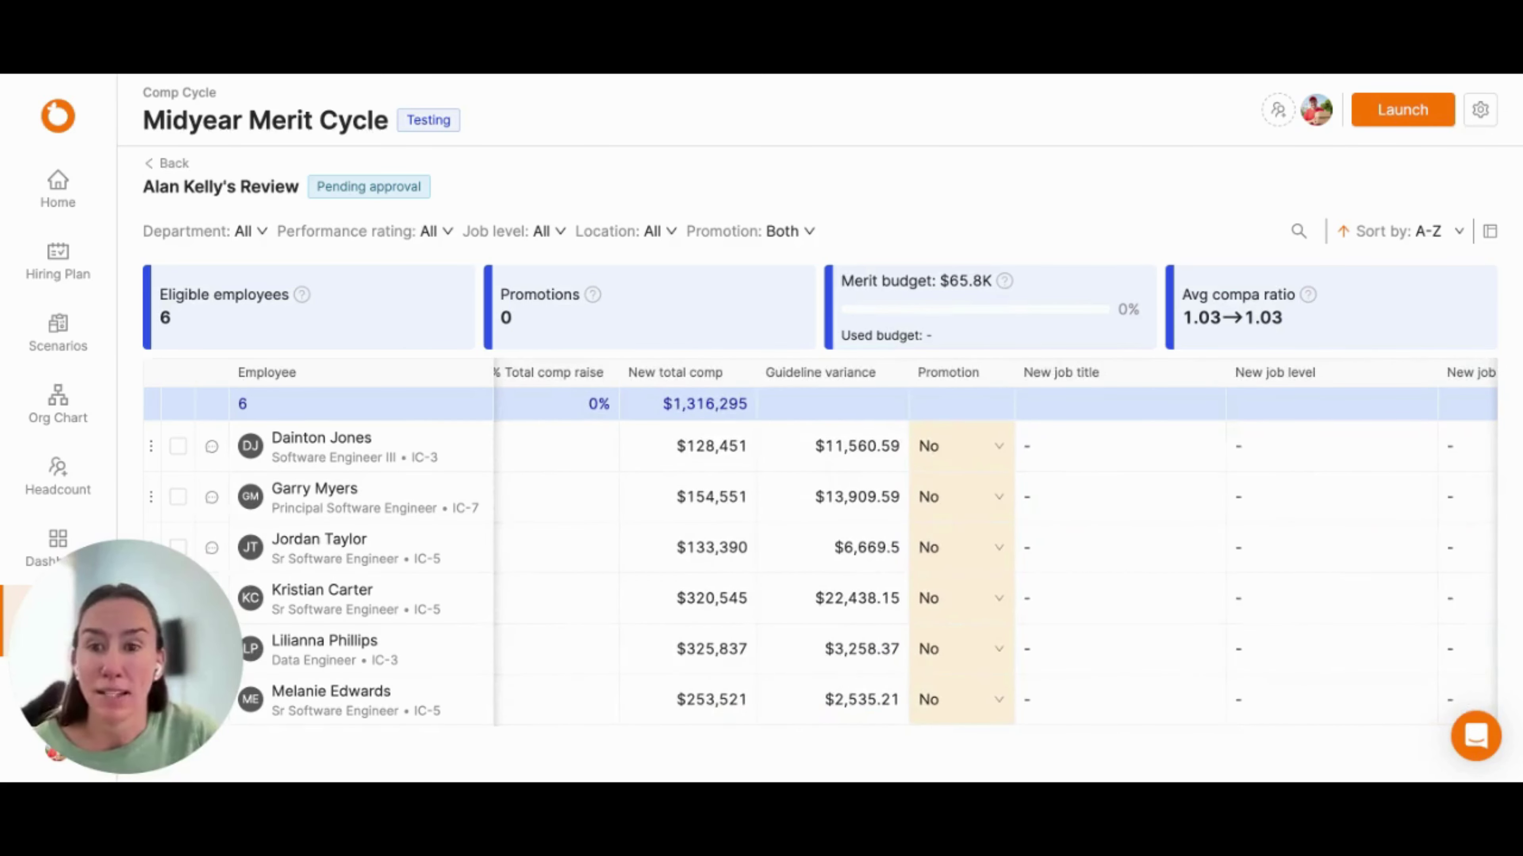
{"action": "scroll", "coordinate": [995, 546], "scroll_direction": "right", "scroll_amount": 13}
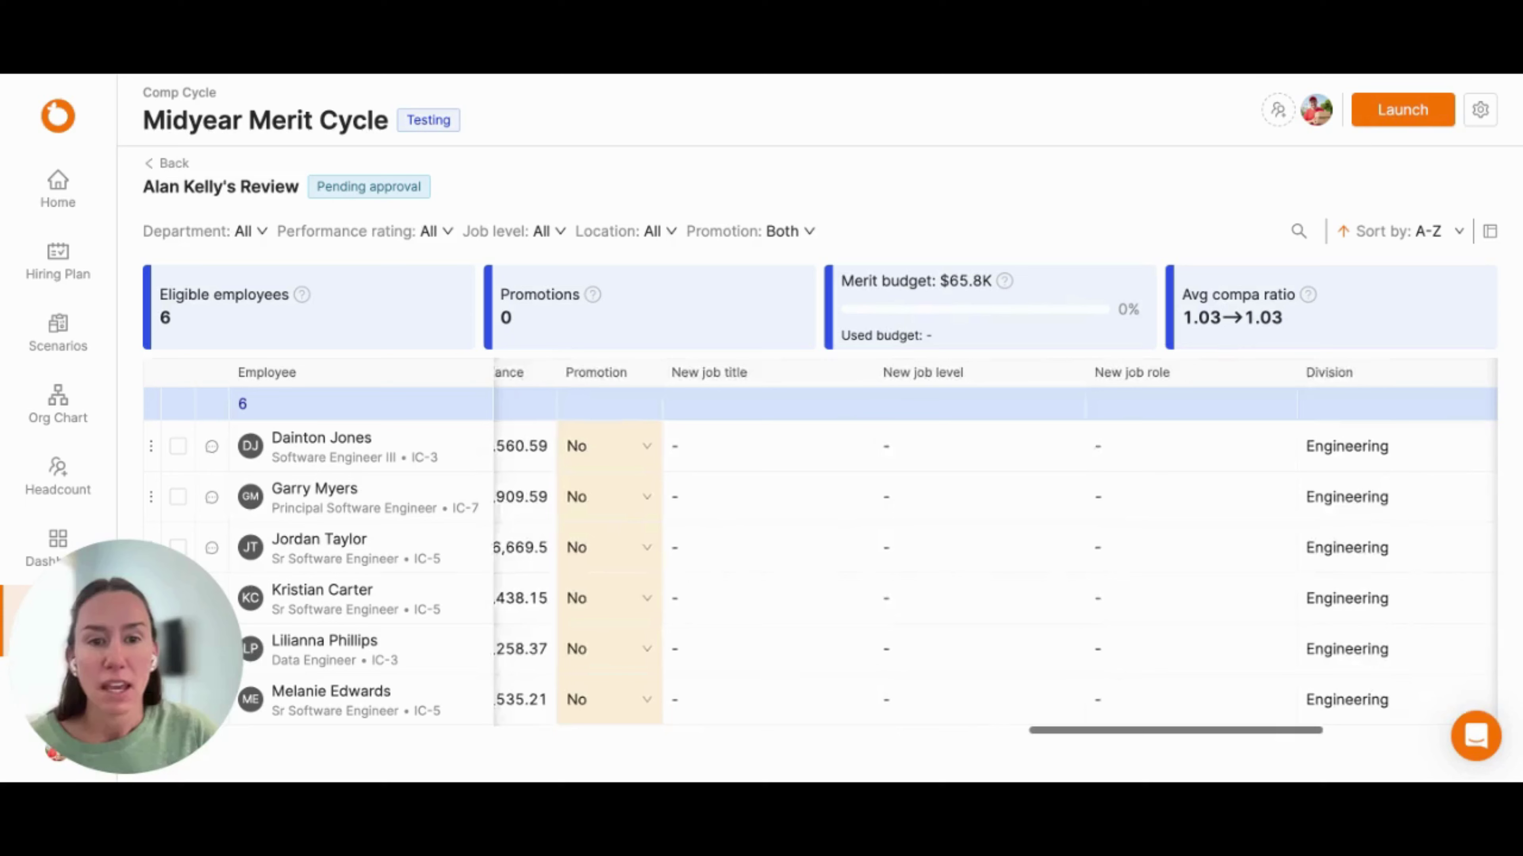
{"action": "scroll", "coordinate": [995, 546], "scroll_direction": "right", "scroll_amount": 6}
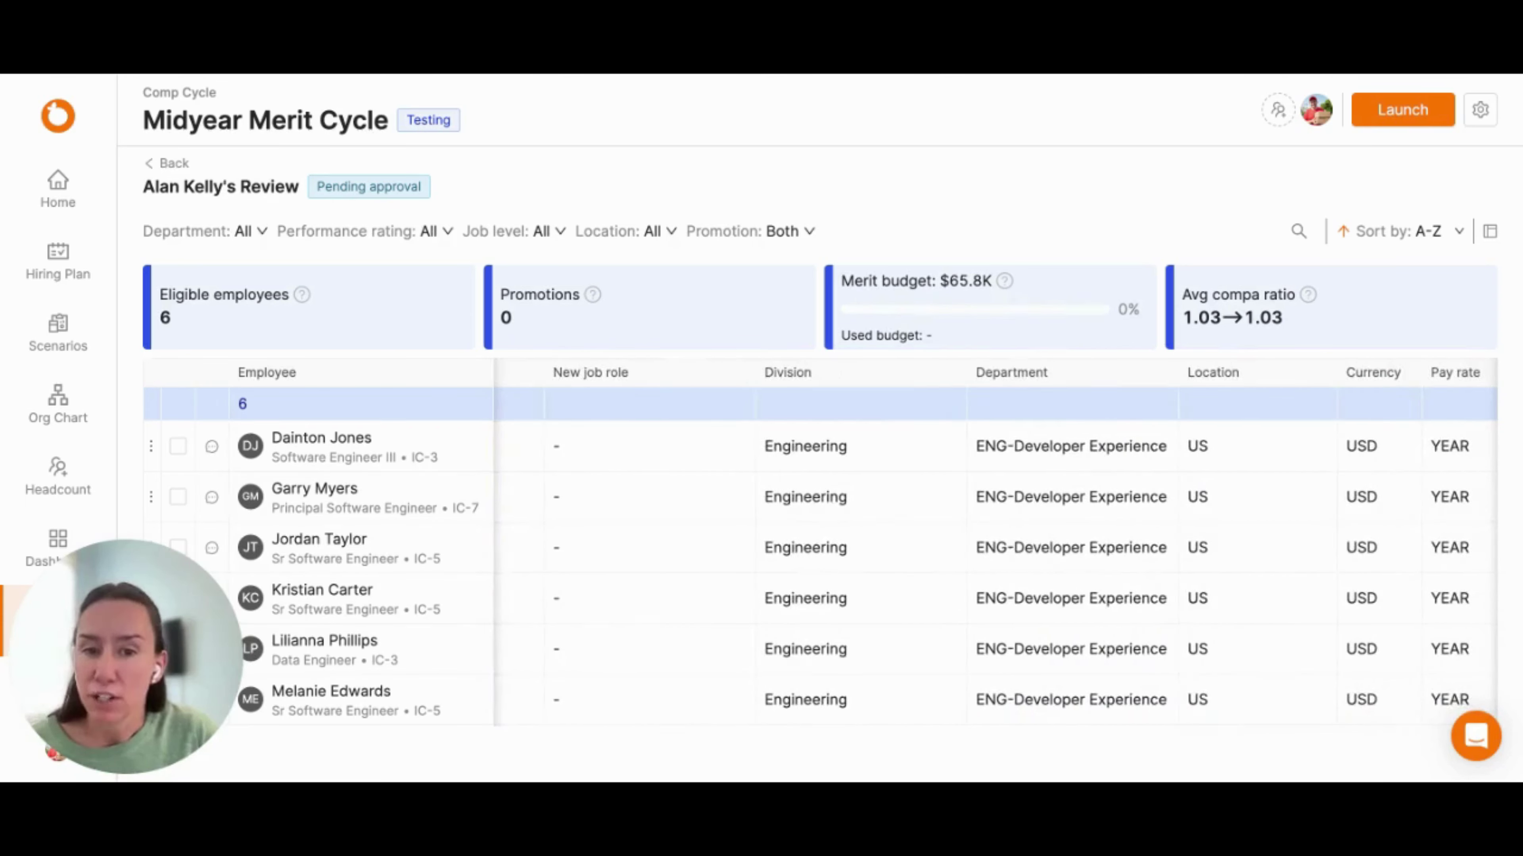
{"action": "scroll", "coordinate": [996, 545], "scroll_direction": "right", "scroll_amount": 2}
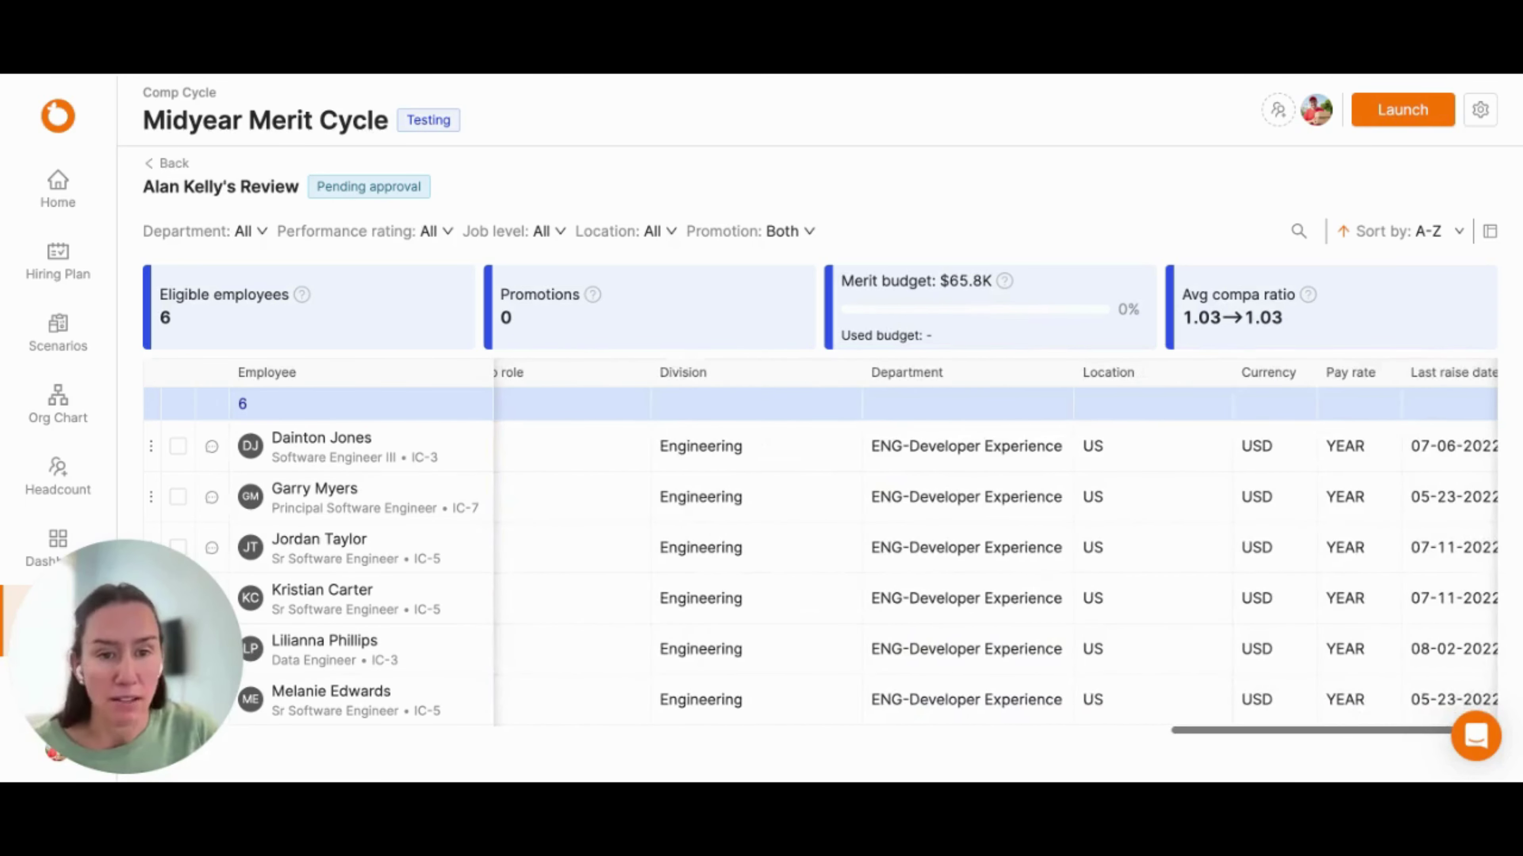
{"action": "scroll", "coordinate": [995, 545], "scroll_direction": "right", "scroll_amount": 2}
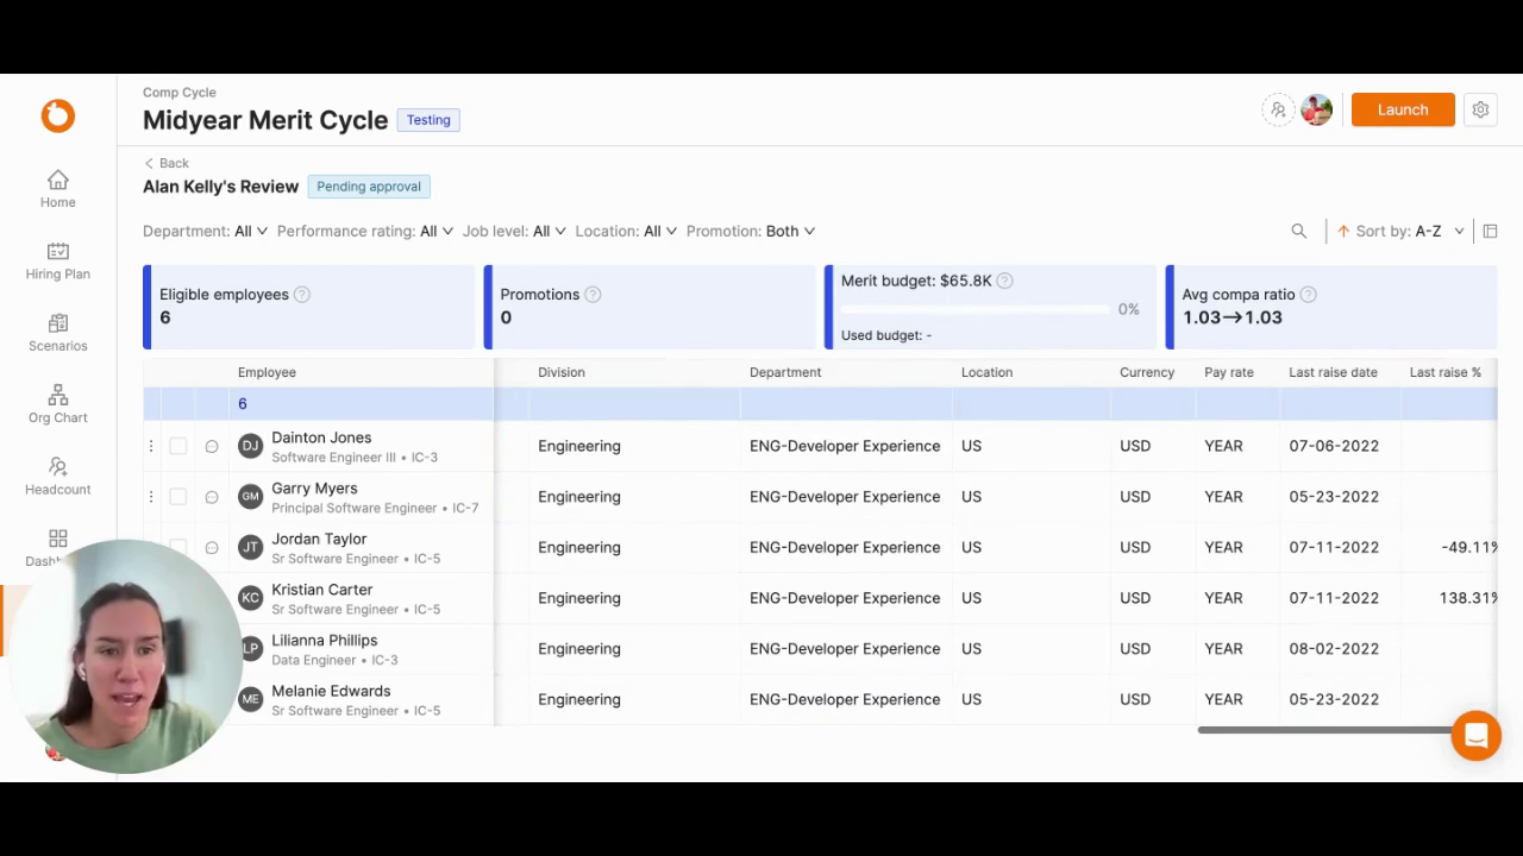
{"action": "scroll", "coordinate": [995, 545], "scroll_direction": "right", "scroll_amount": 1}
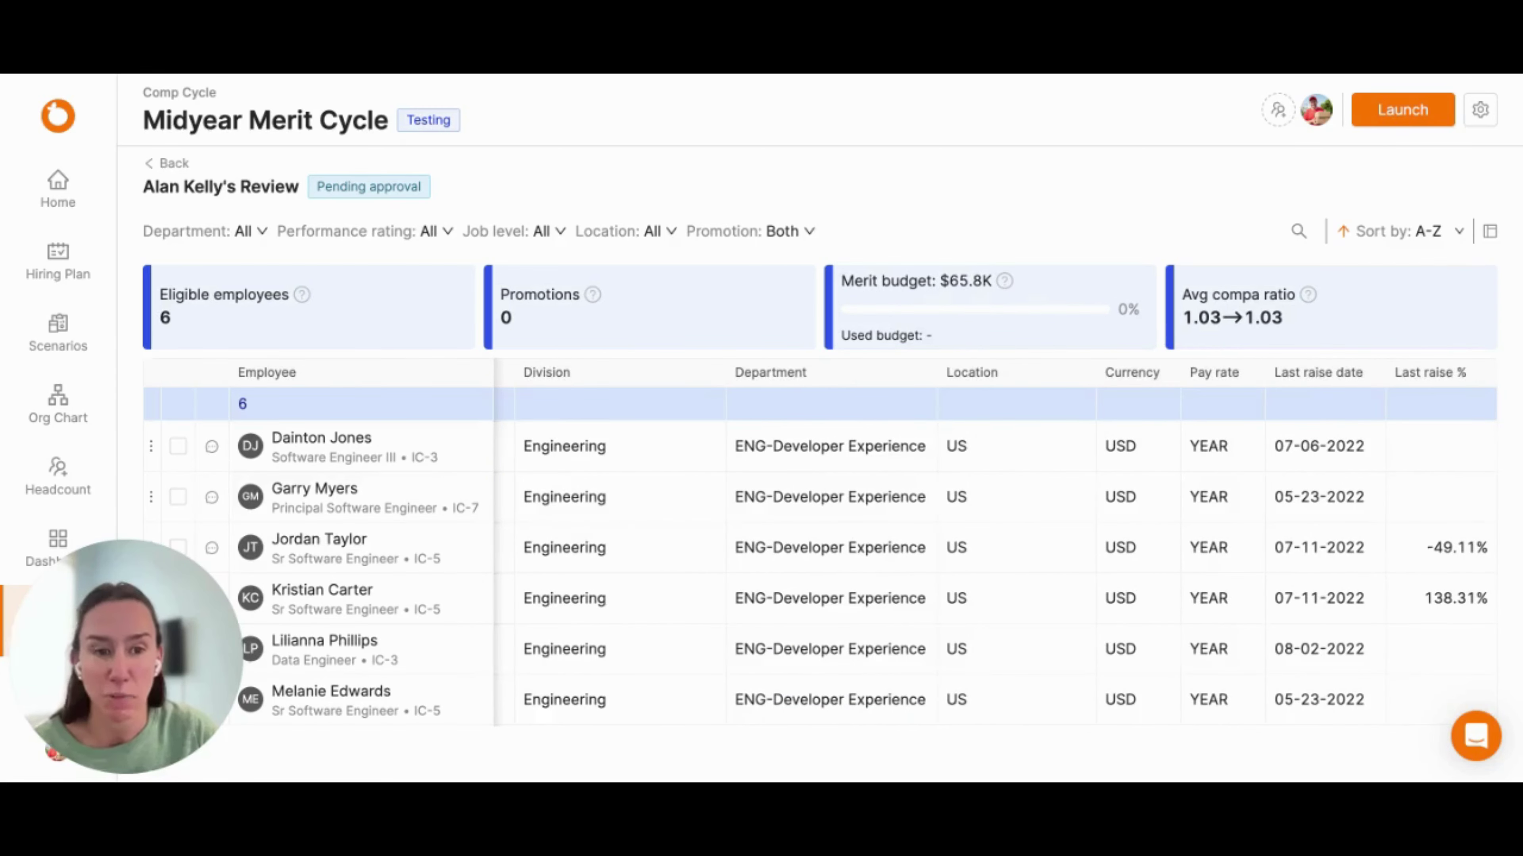
{"action": "scroll", "coordinate": [995, 546], "scroll_direction": "left", "scroll_amount": 1}
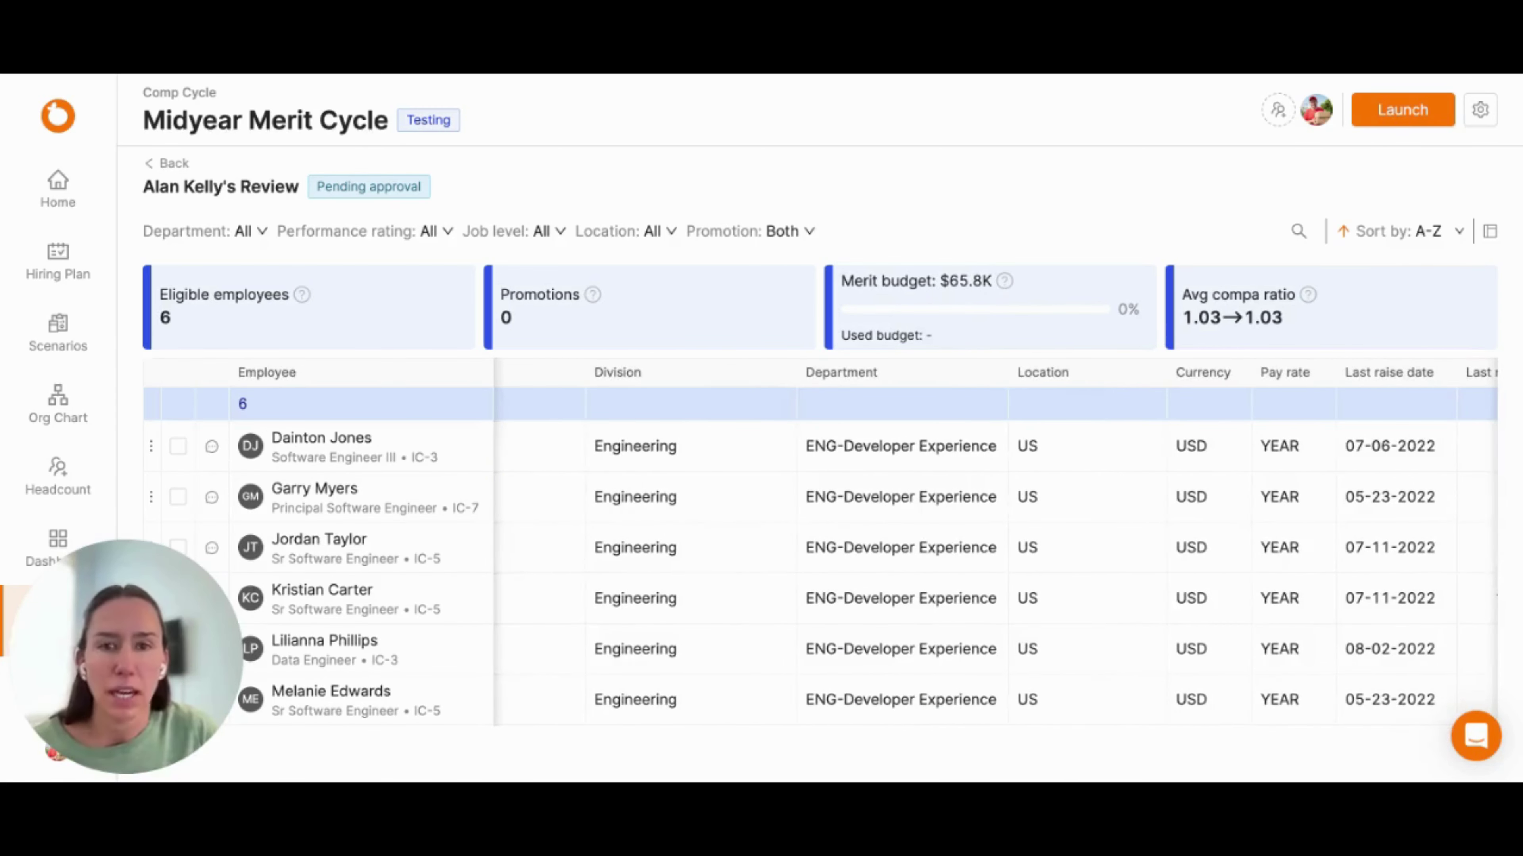
{"action": "scroll", "coordinate": [996, 570], "scroll_direction": "right", "scroll_amount": 15}
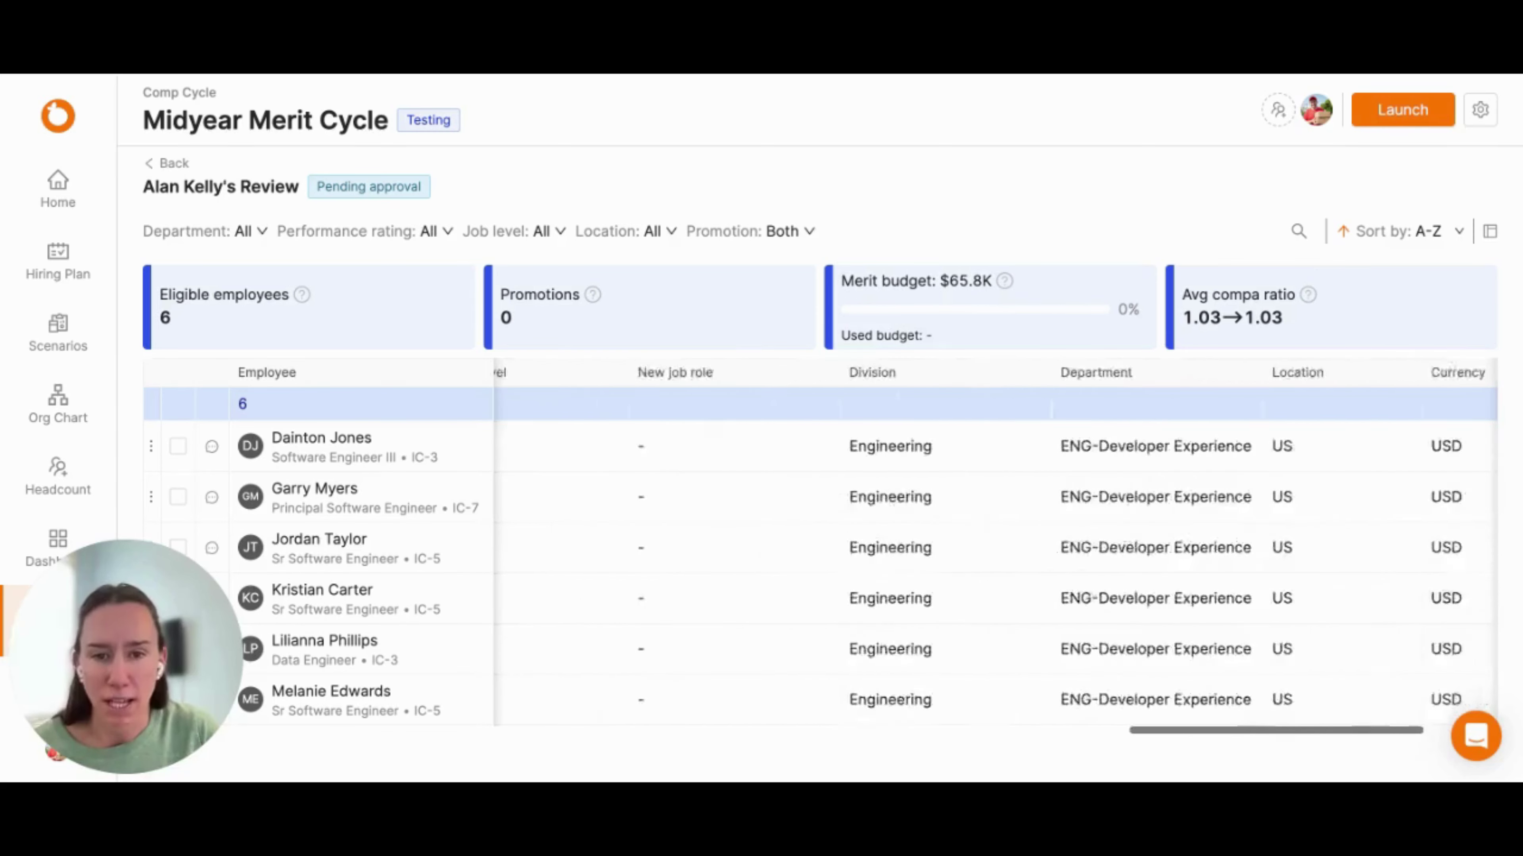
{"action": "scroll", "coordinate": [995, 570], "scroll_direction": "left", "scroll_amount": 15}
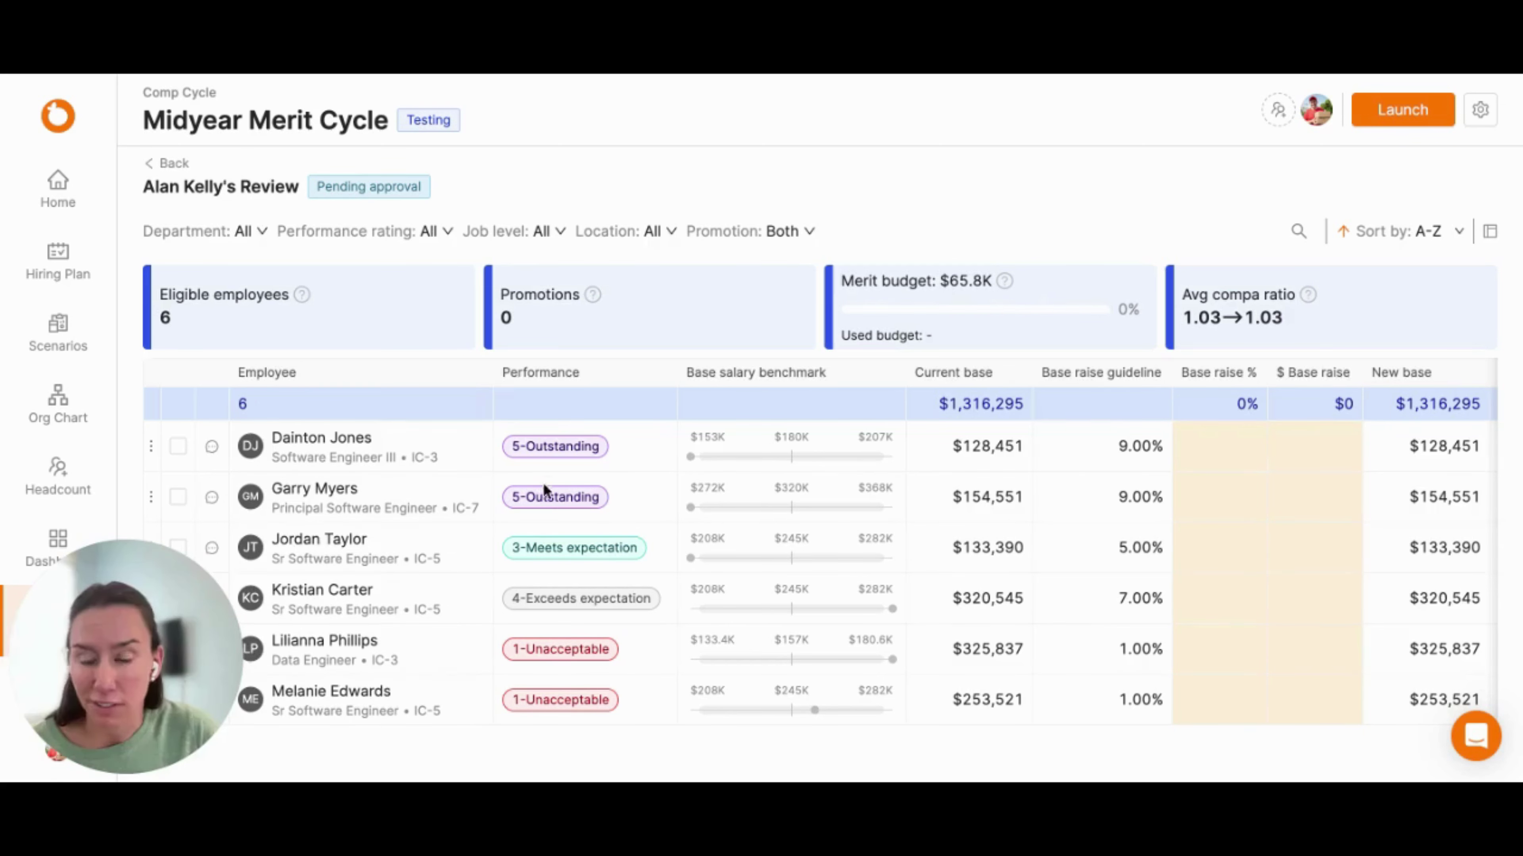
Set the base raise to 11% for the Software Engineer III and the Principal Software Engineer.
{"action": "scroll", "coordinate": [600, 513], "scroll_direction": "right", "scroll_amount": 2}
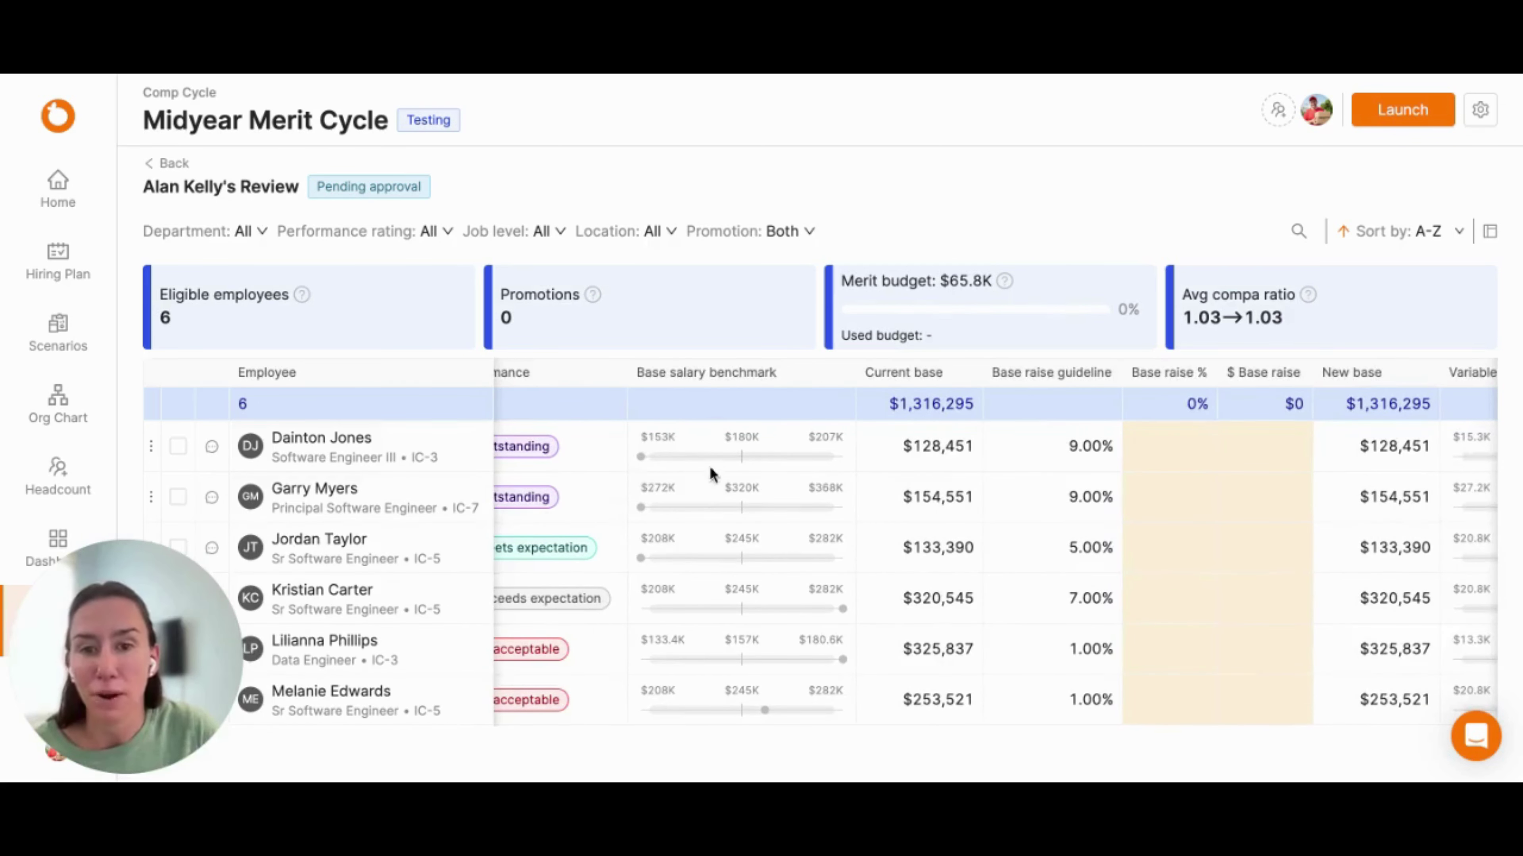
{"action": "scroll", "coordinate": [701, 483], "scroll_direction": "left", "scroll_amount": 2}
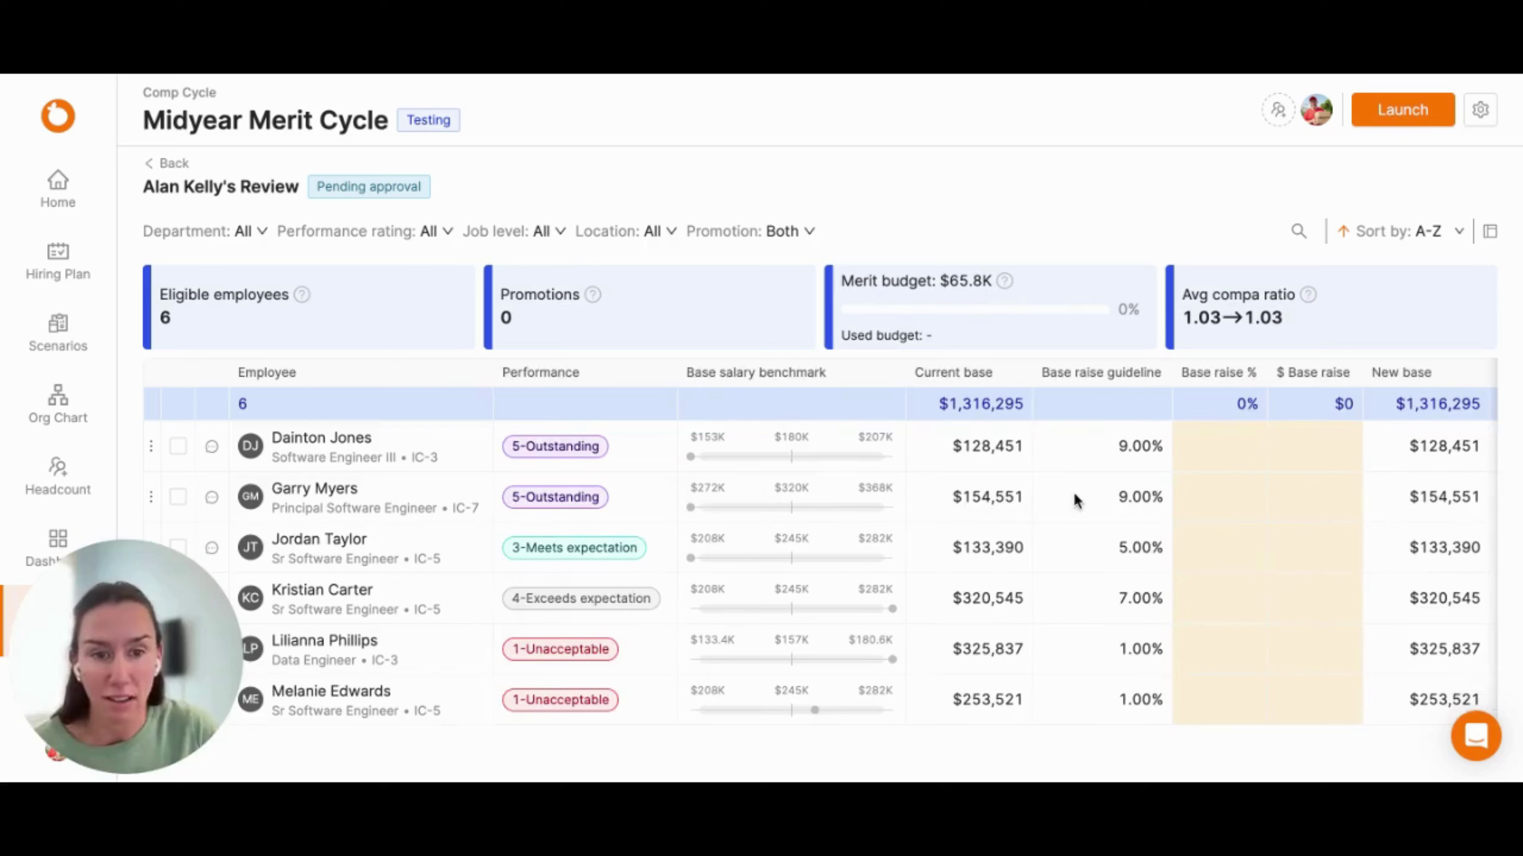
{"action": "scroll", "coordinate": [1071, 492], "scroll_direction": "right", "scroll_amount": 4}
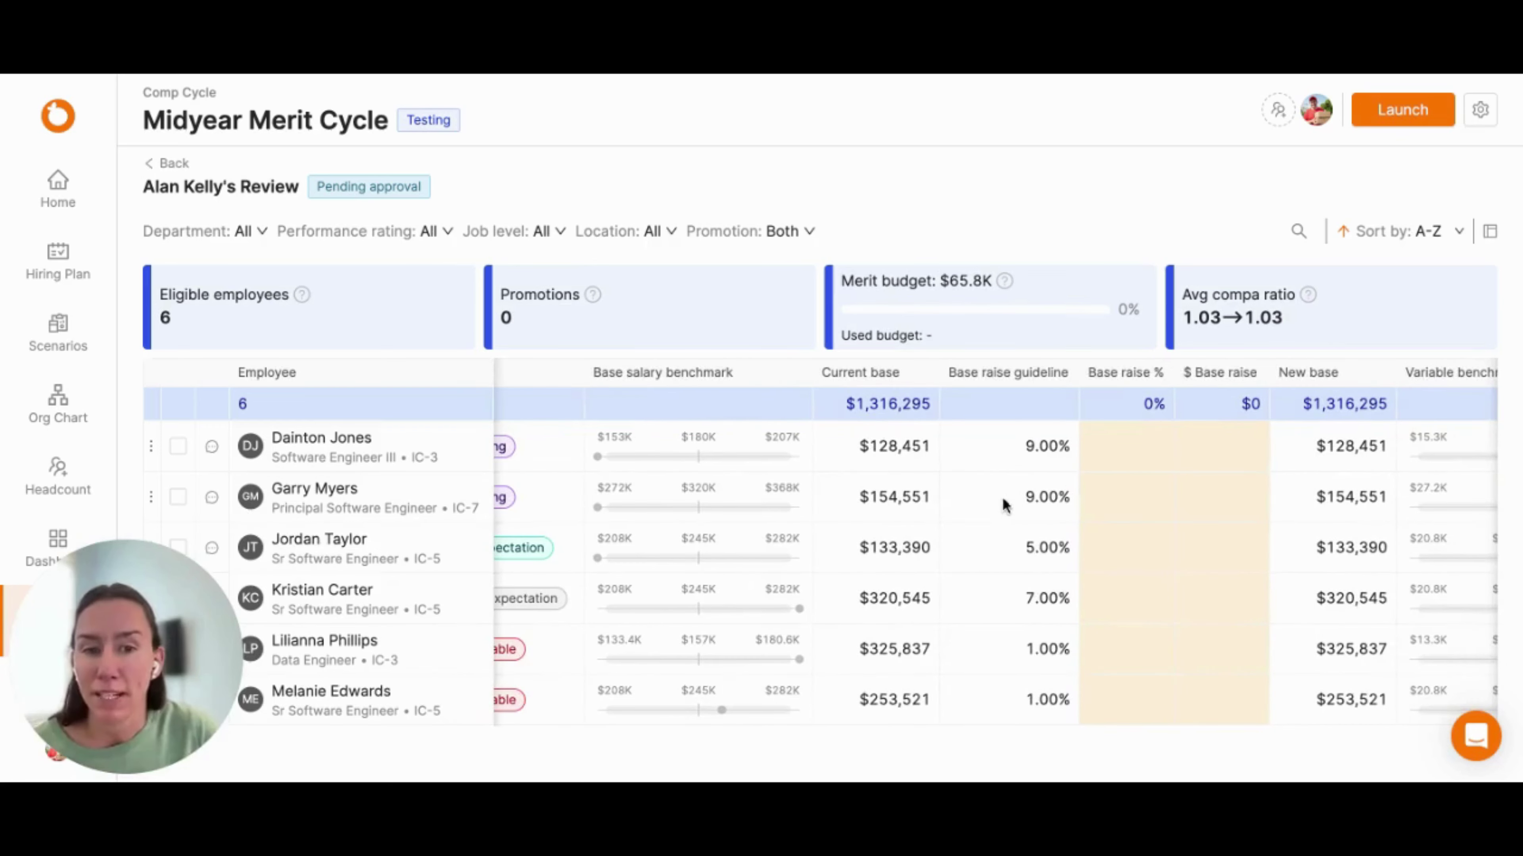
{"action": "left_click", "coordinate": [1119, 453]}
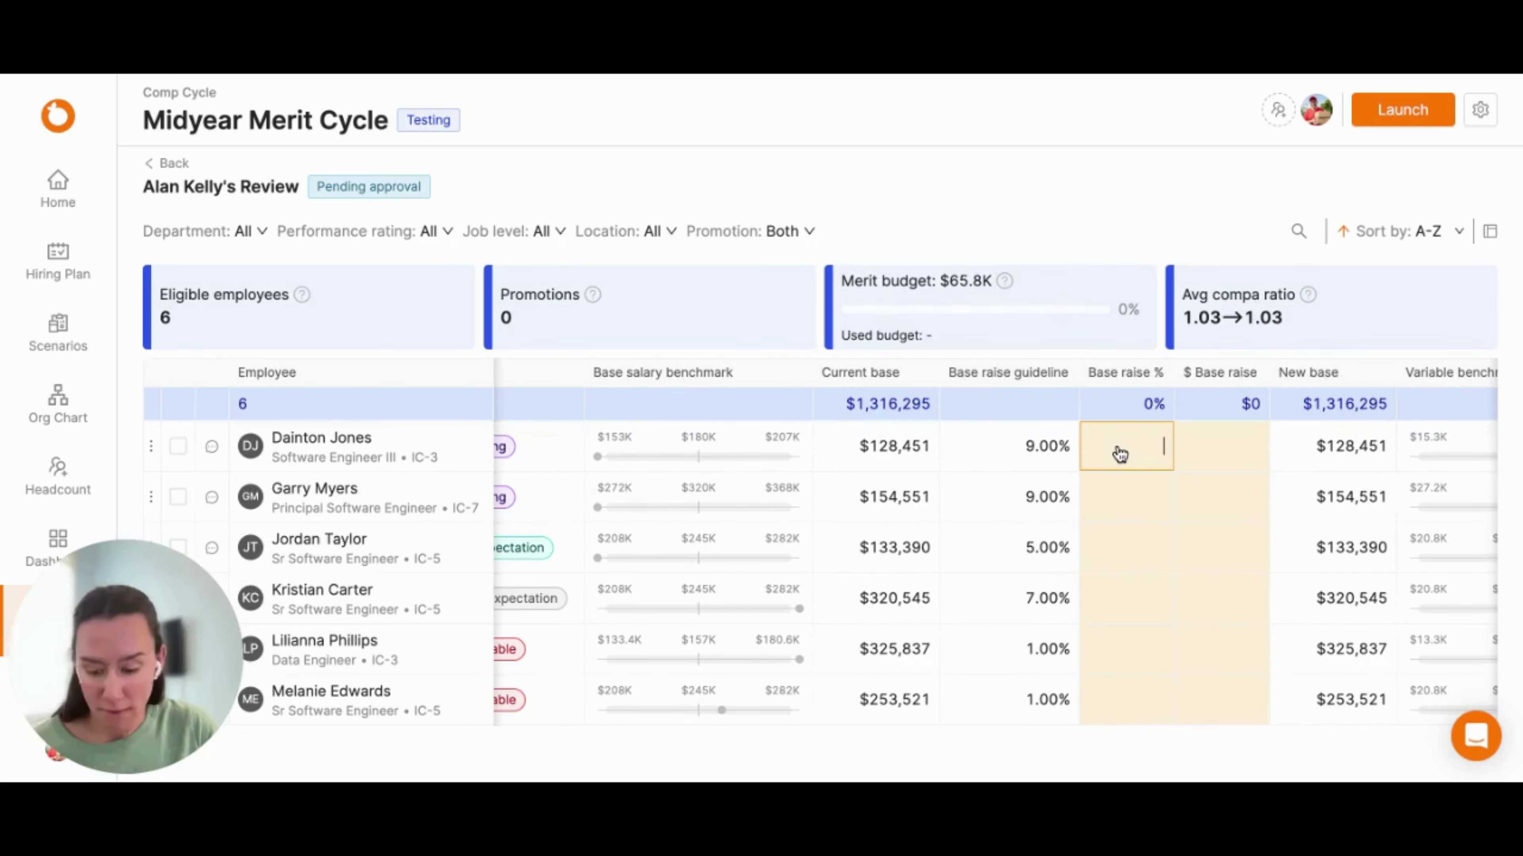
{"action": "type", "text": "11"}
{"action": "key", "text": "Tab"}
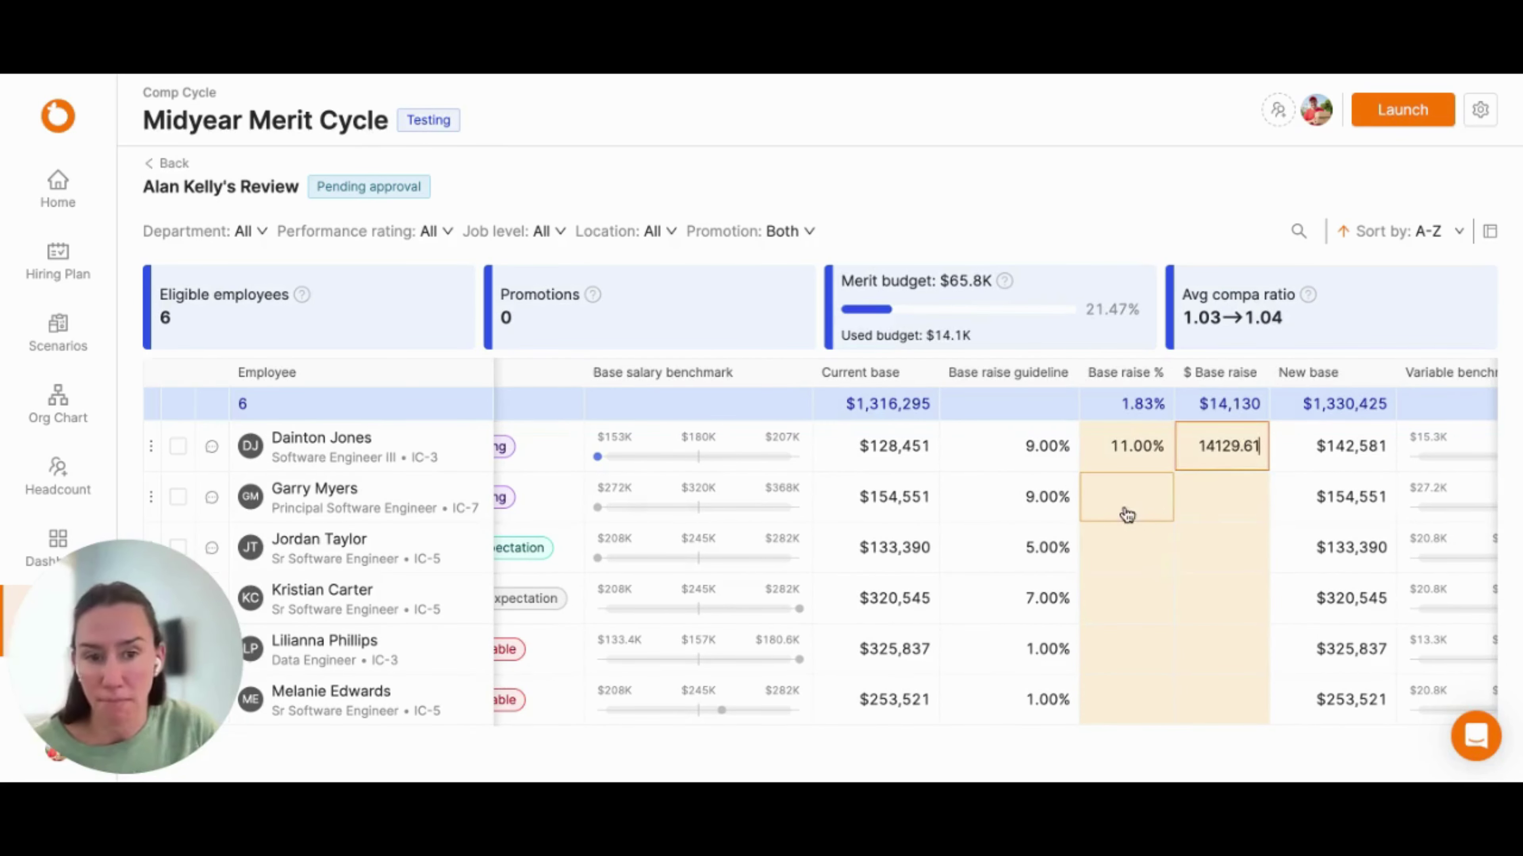
{"action": "left_click", "coordinate": [1126, 511]}
{"action": "type", "text": "11"}
{"action": "key", "text": "Tab"}
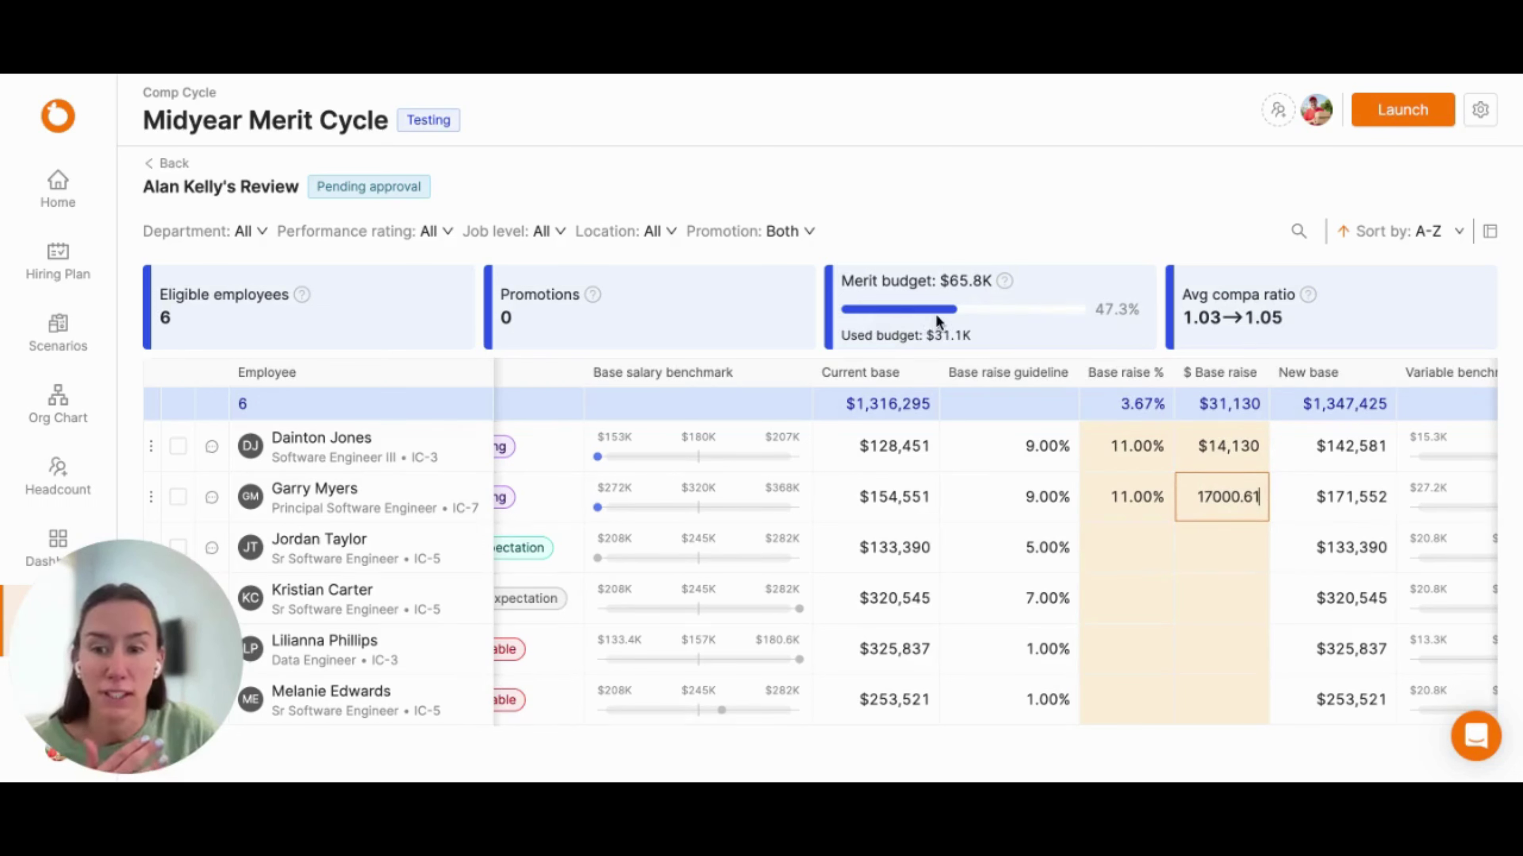
Set the base raise to 5% for the Sr Software Engineer rated 3-Meets expectation and 6.5% for the one rated 4-Exceeds expectation.
{"action": "mouse_move", "coordinate": [948, 335]}
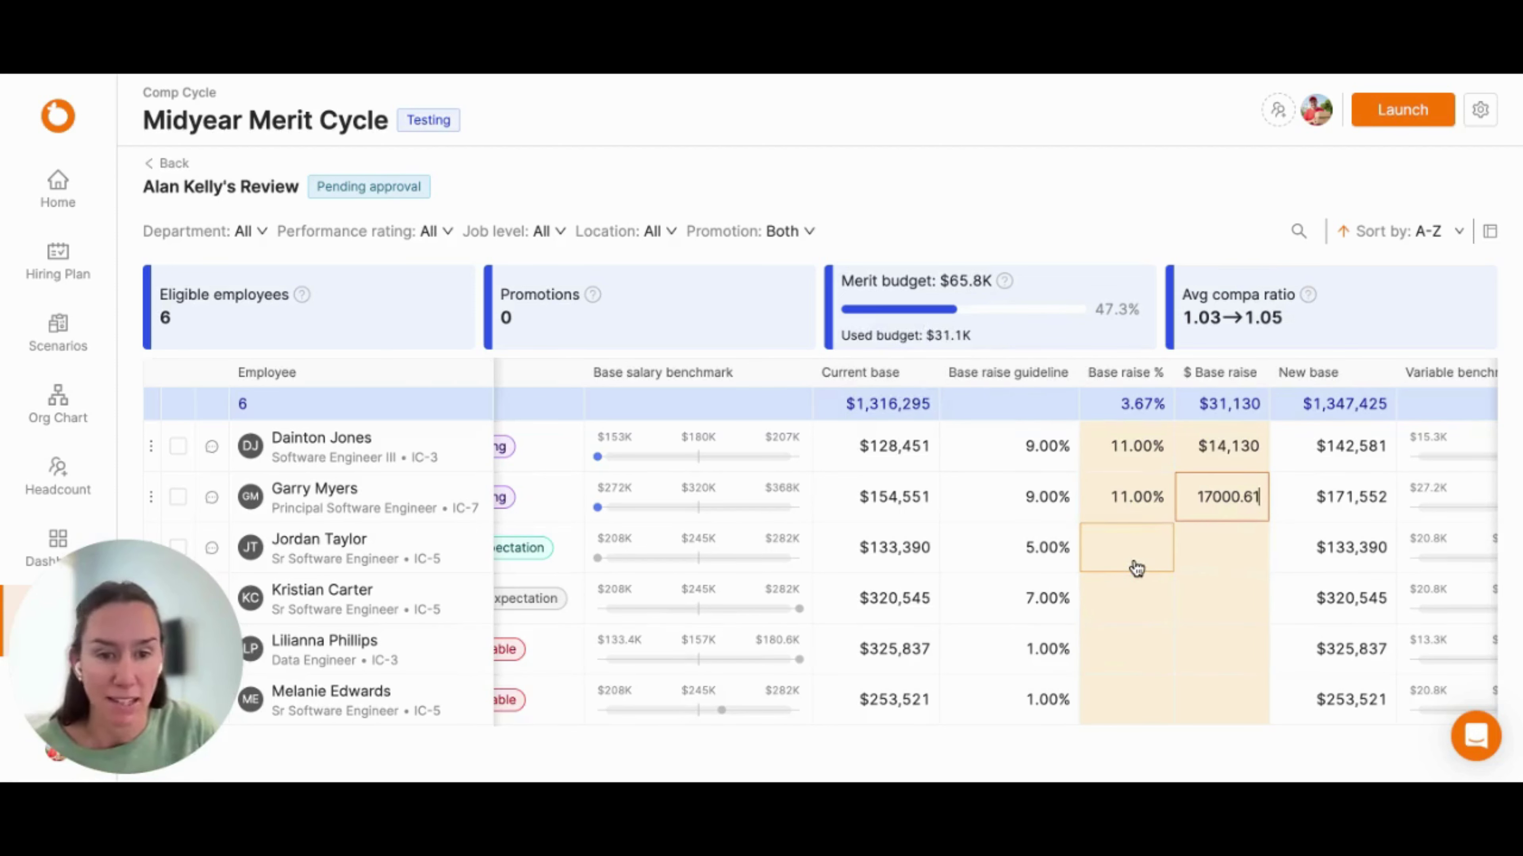
{"action": "scroll", "coordinate": [1132, 567], "scroll_direction": "left", "scroll_amount": 2}
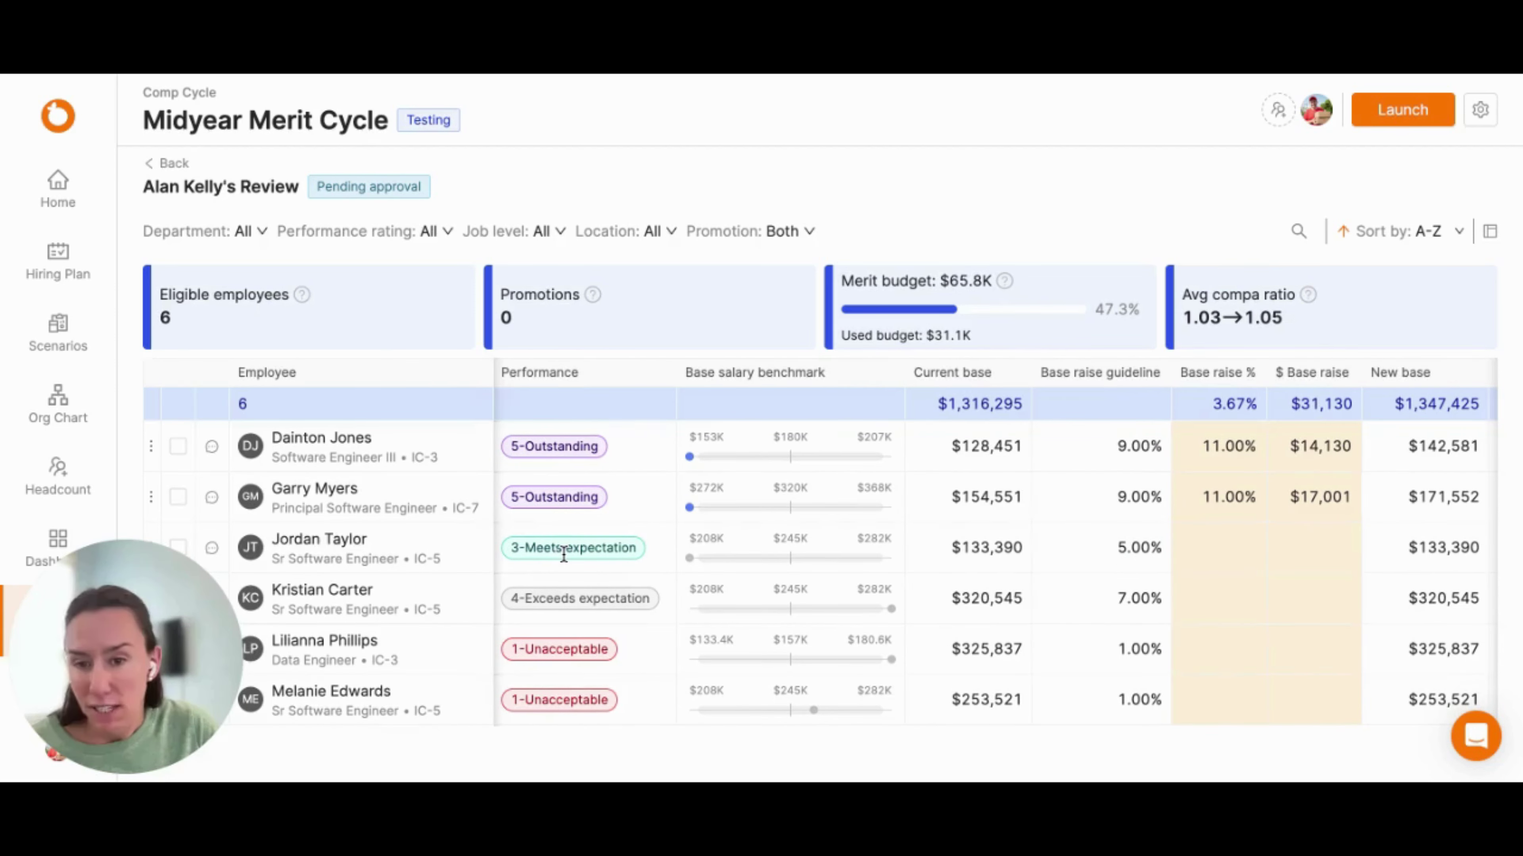
{"action": "scroll", "coordinate": [683, 546], "scroll_direction": "right", "scroll_amount": 1}
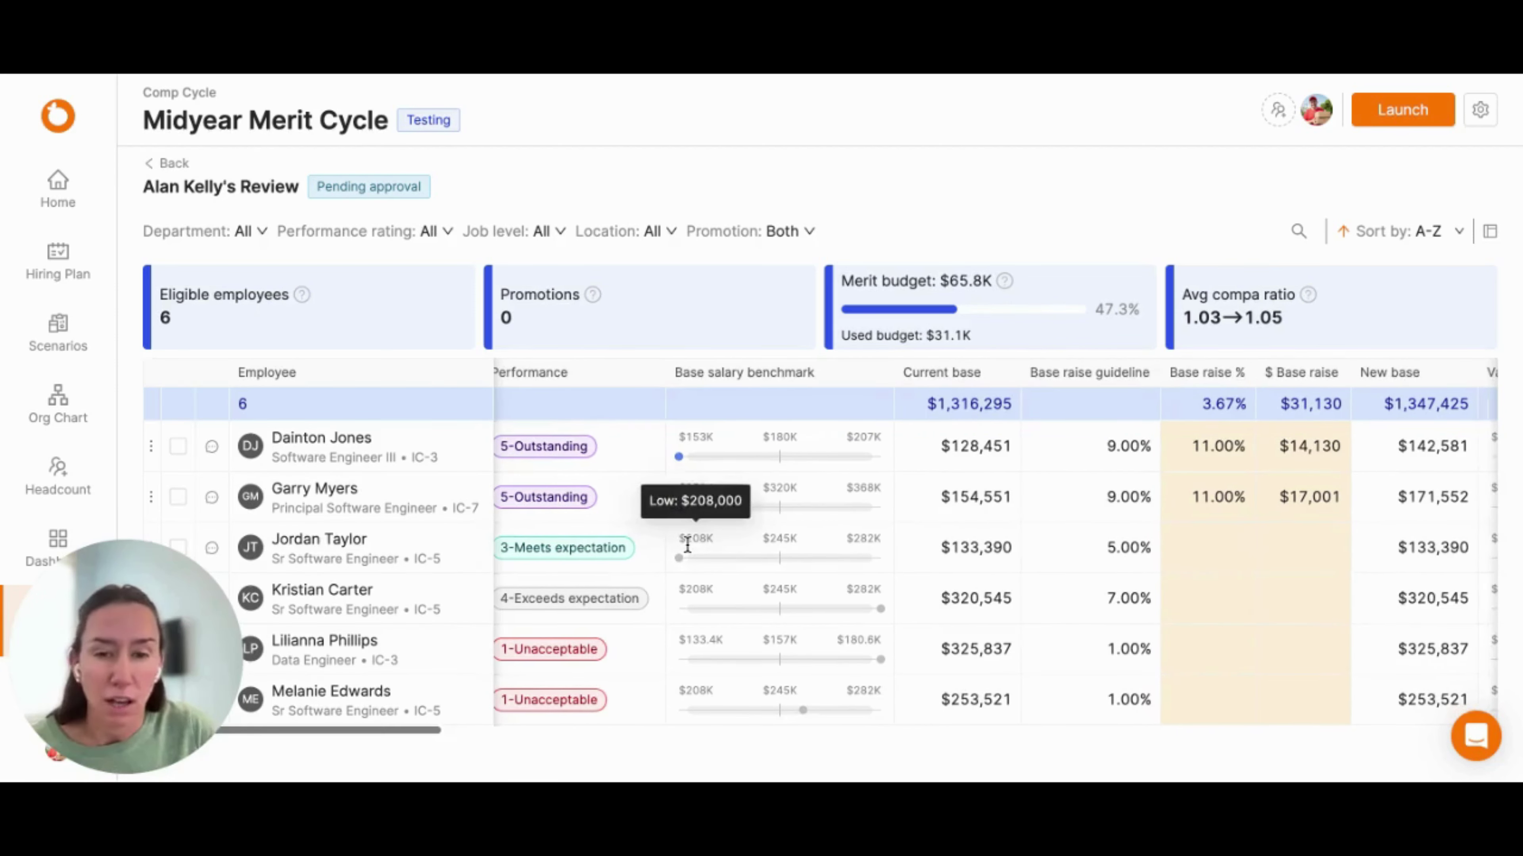
{"action": "scroll", "coordinate": [686, 546], "scroll_direction": "left", "scroll_amount": 1}
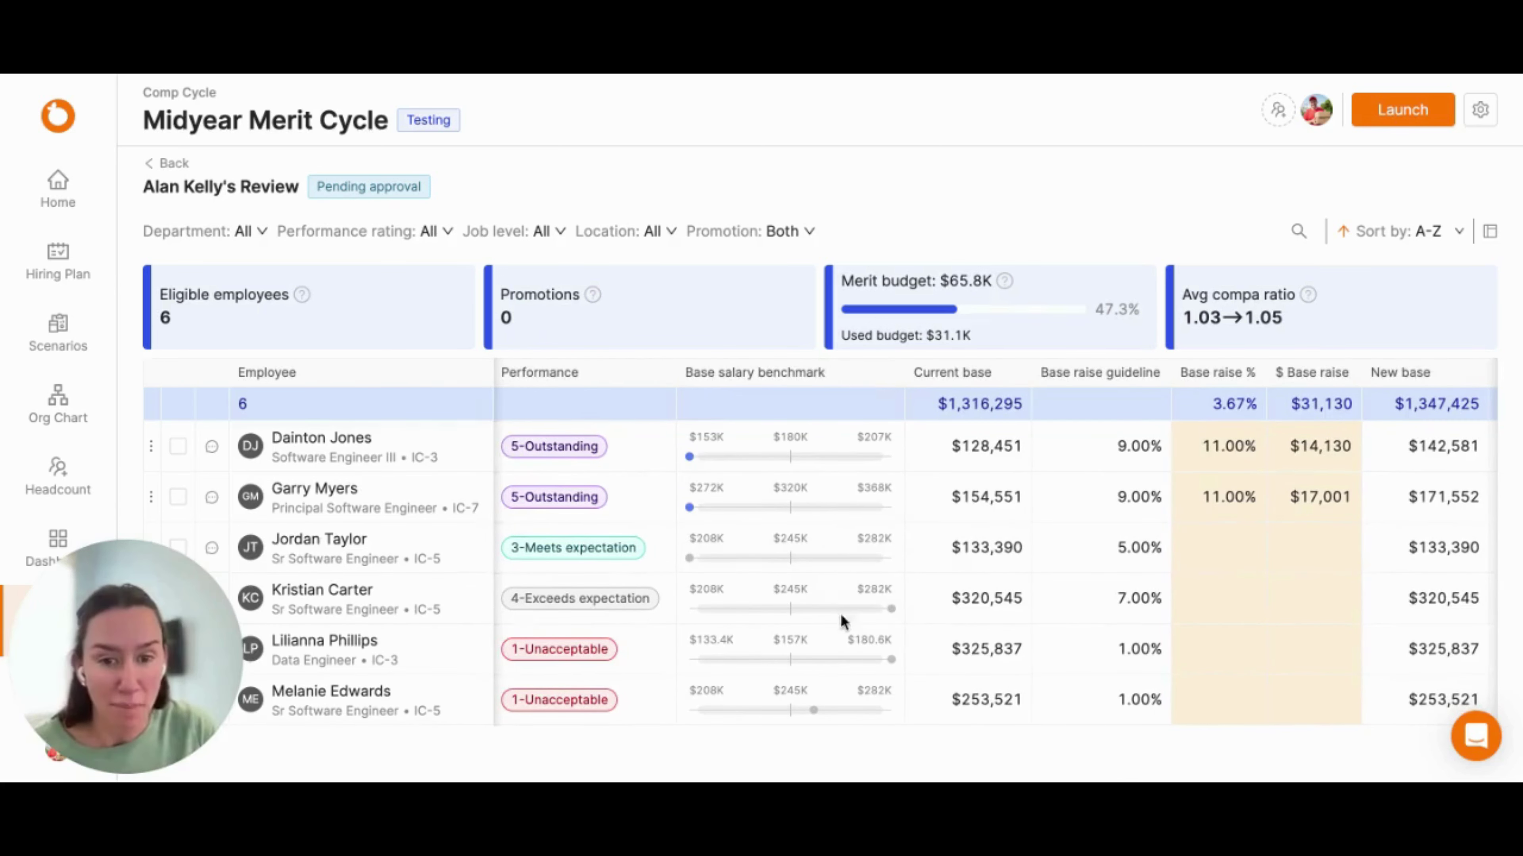
{"action": "left_click", "coordinate": [1202, 564]}
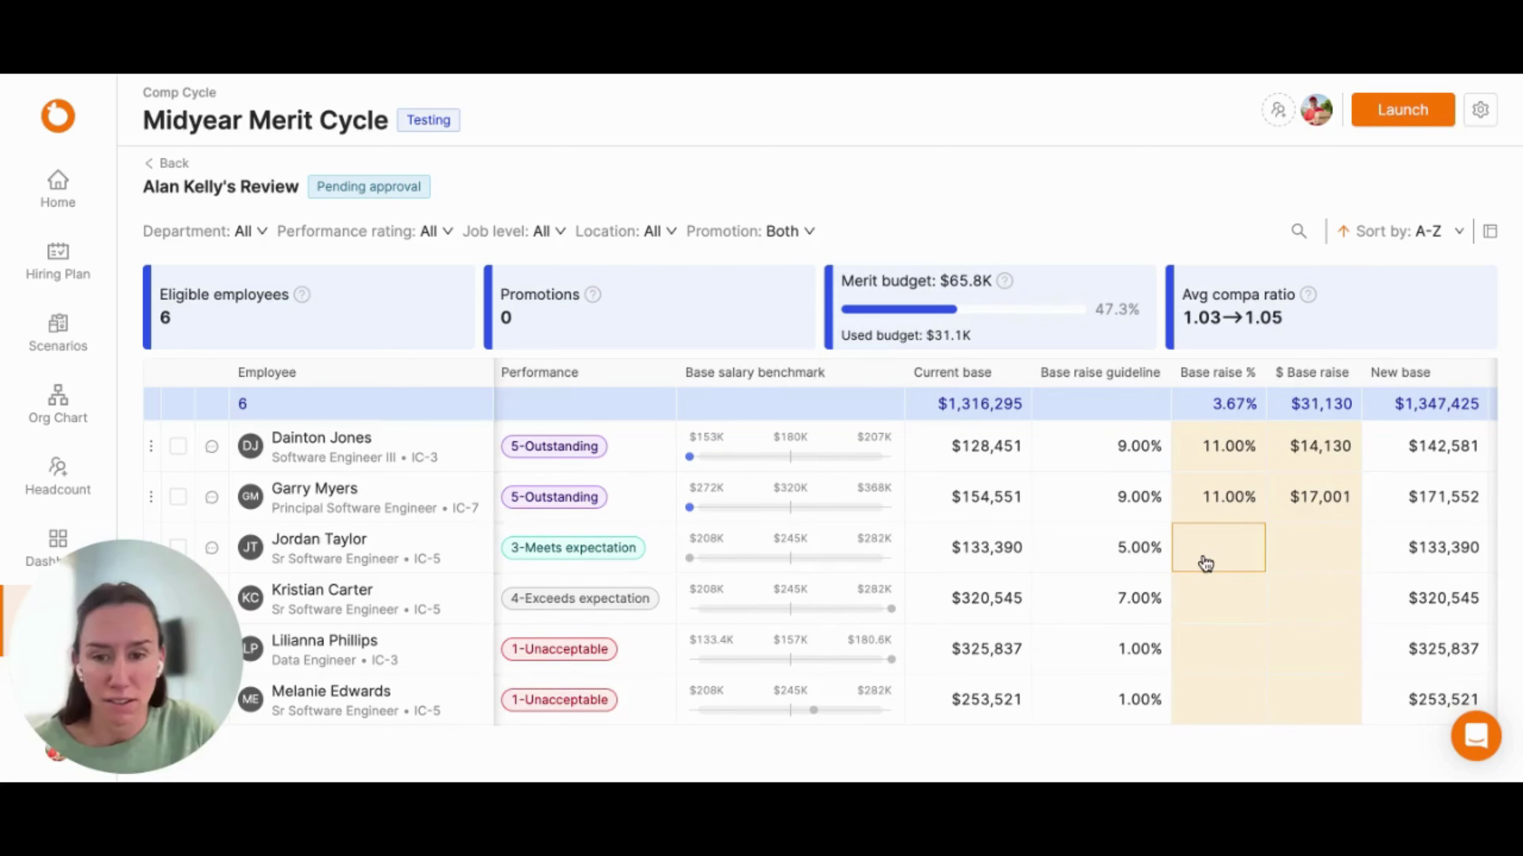
{"action": "type", "text": "5"}
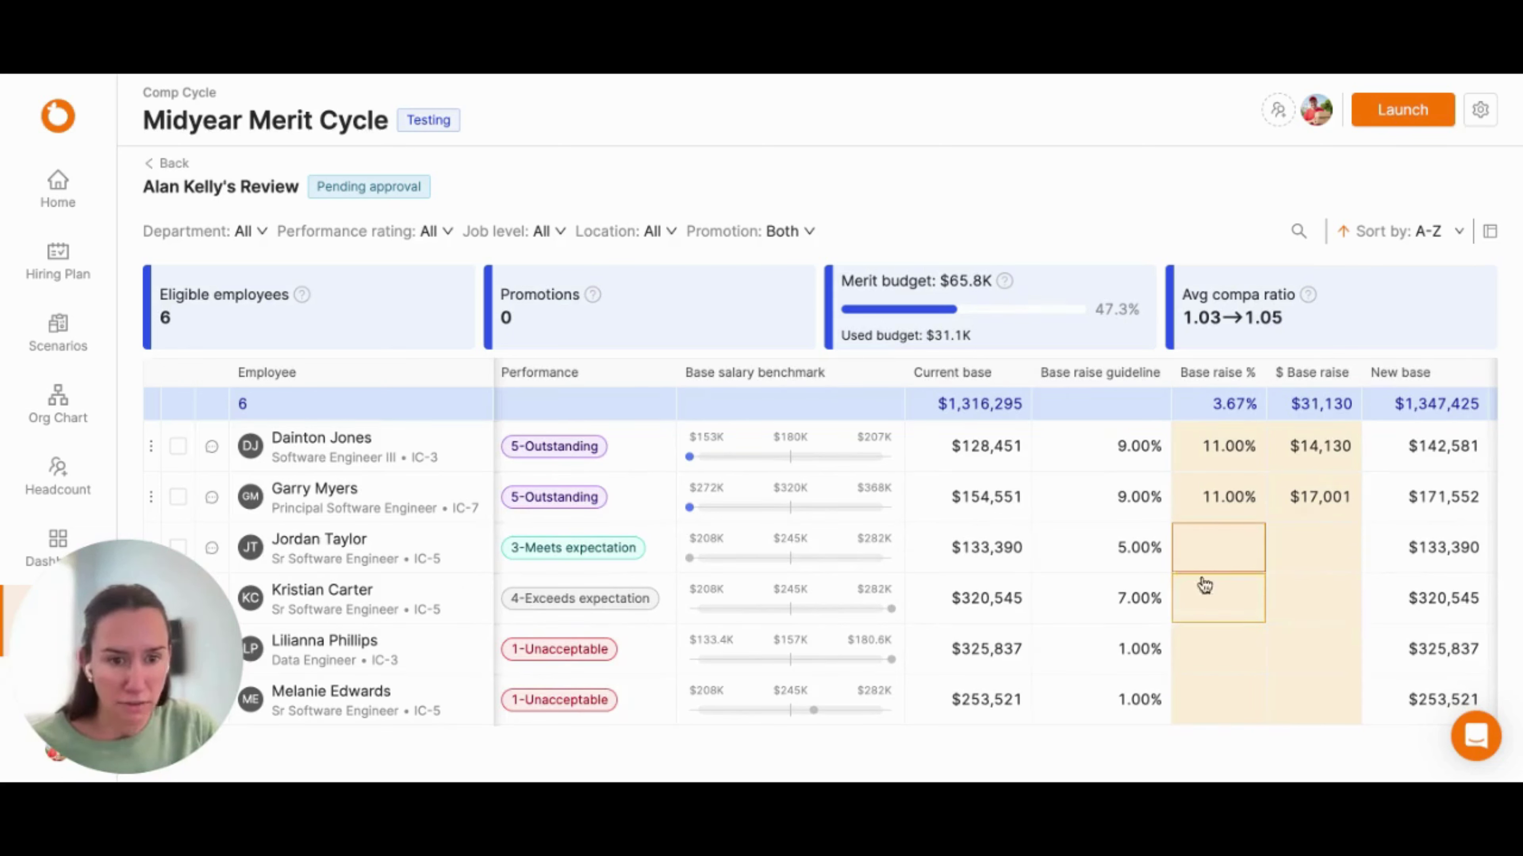
{"action": "key", "text": "Return"}
{"action": "left_click", "coordinate": [1203, 612]}
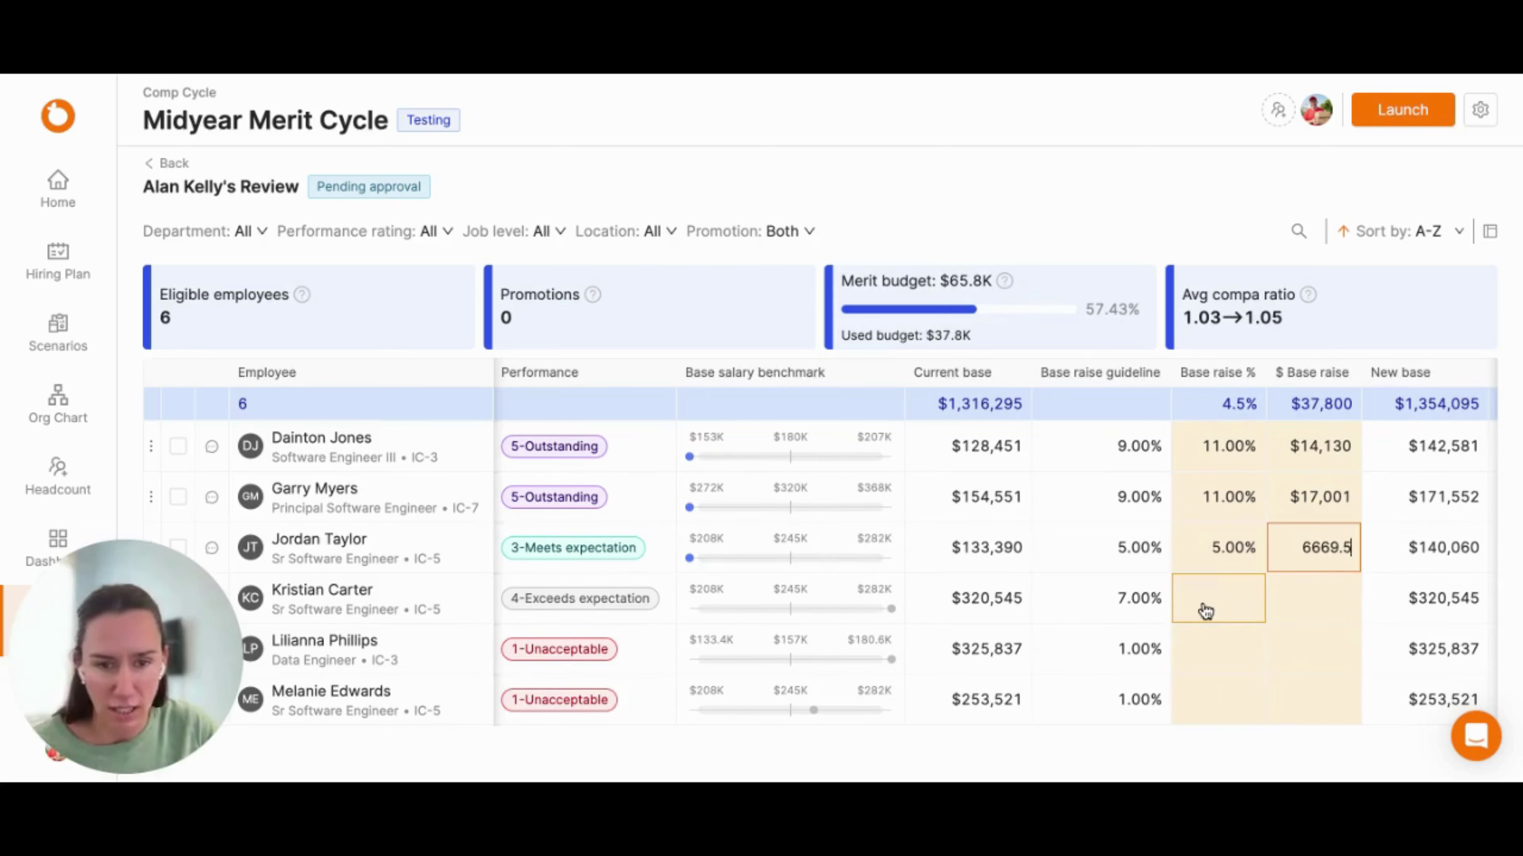
{"action": "type", "text": "6.5"}
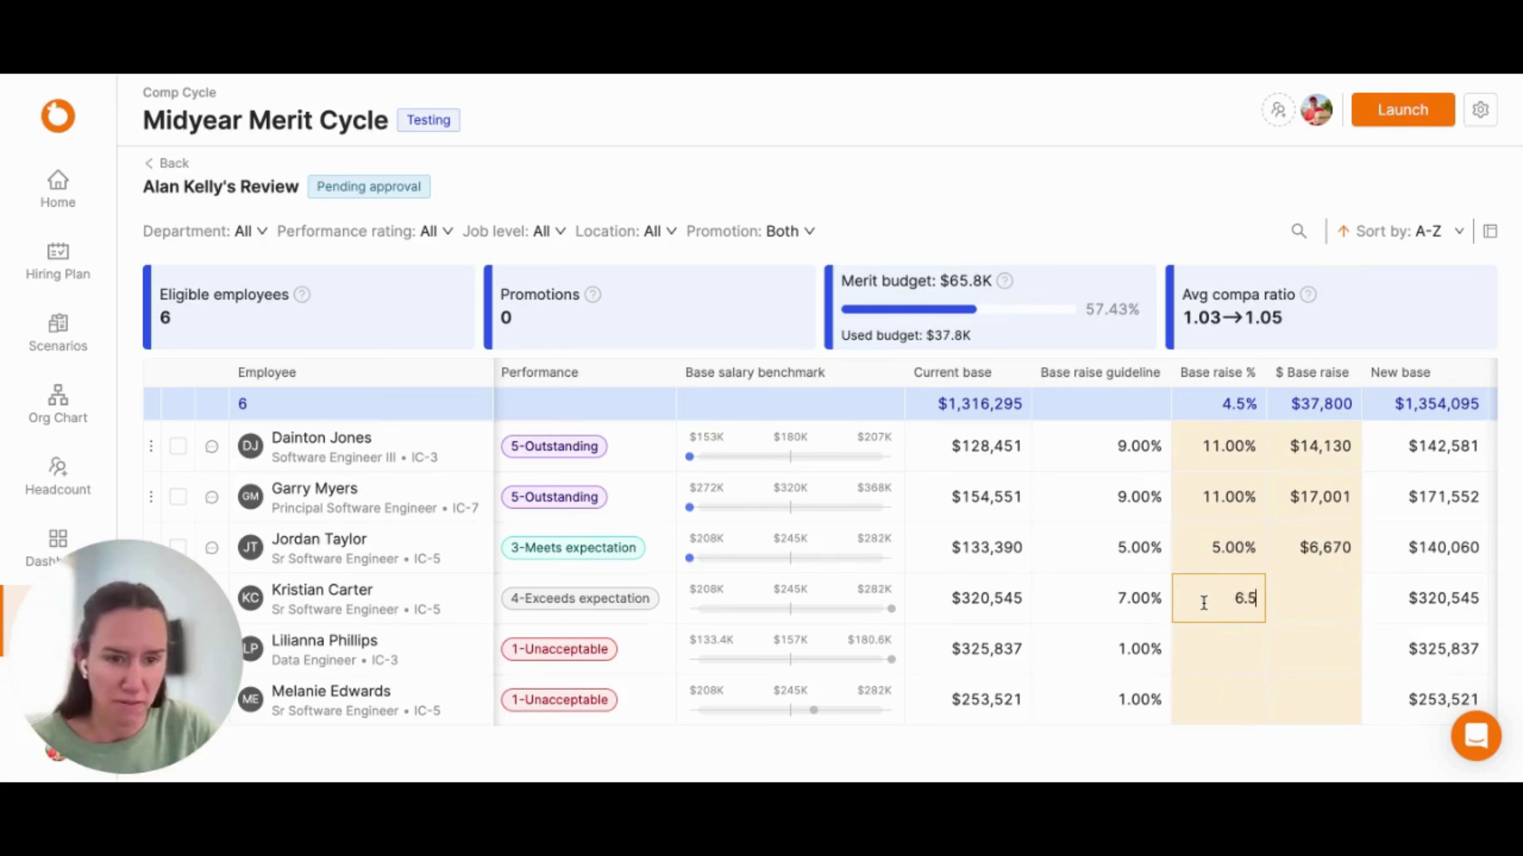
{"action": "key", "text": "Tab"}
Set the base raise to 1% for the Data Engineer and the Sr Software Engineer rated 1-Unacceptable.
{"action": "left_click", "coordinate": [1229, 659]}
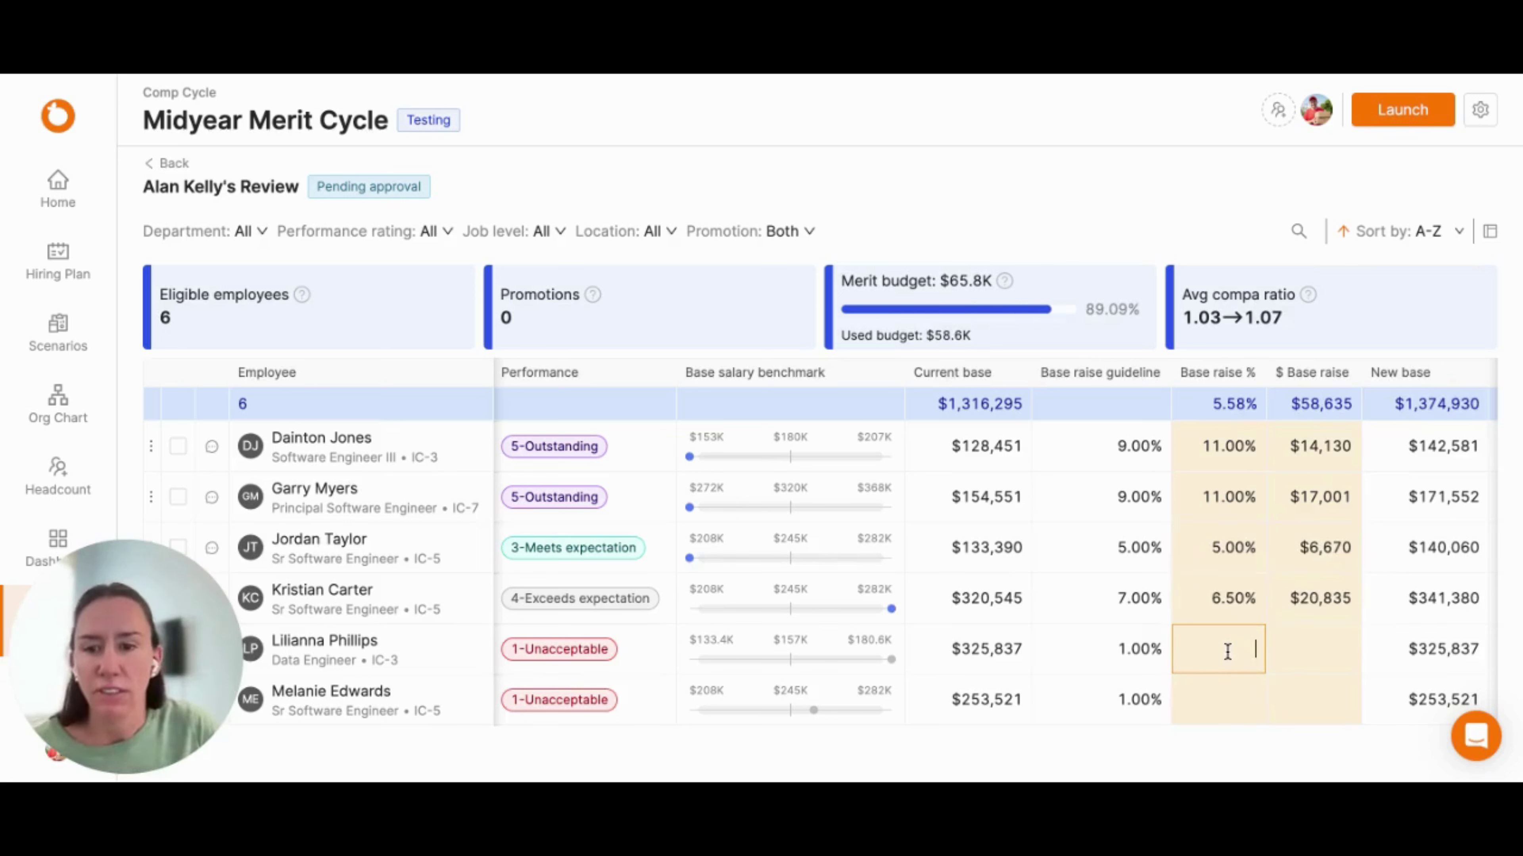
{"action": "type", "text": "1"}
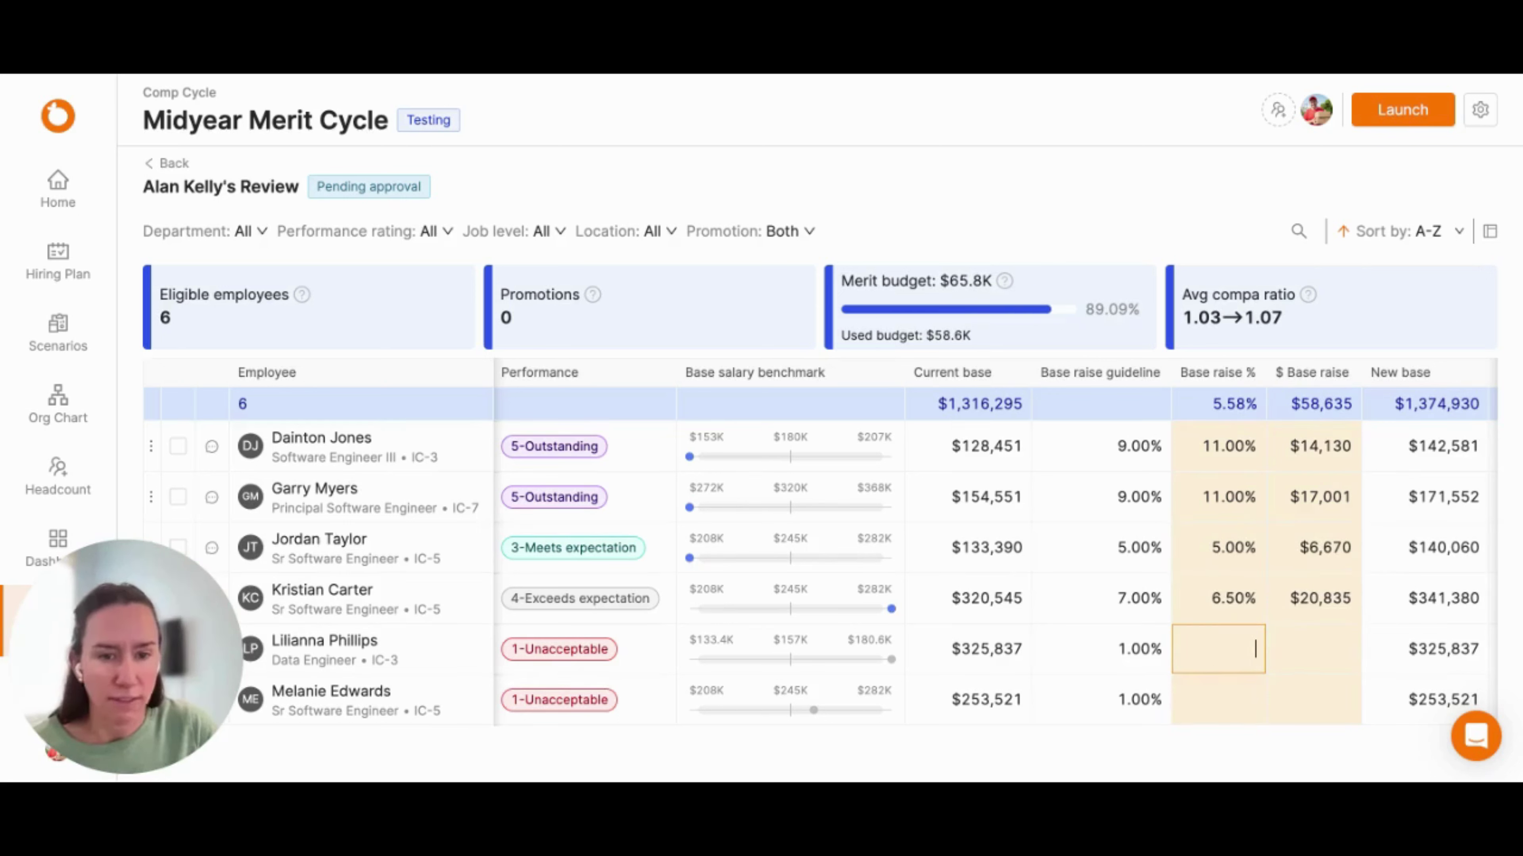
{"action": "left_click", "coordinate": [1208, 700]}
{"action": "type", "text": "1"}
{"action": "key", "text": "Tab"}
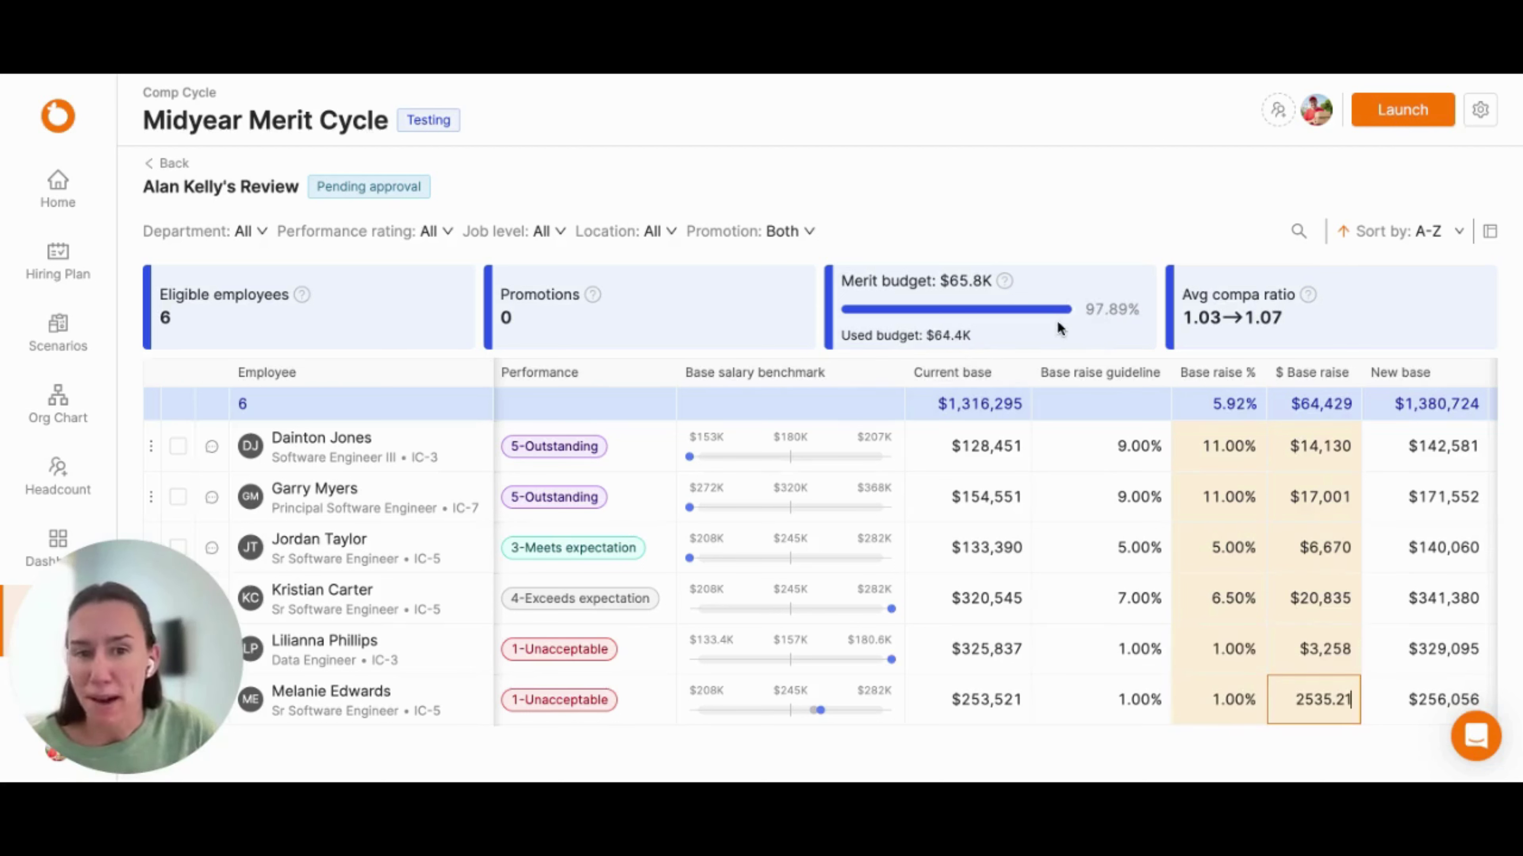
{"action": "mouse_move", "coordinate": [997, 339]}
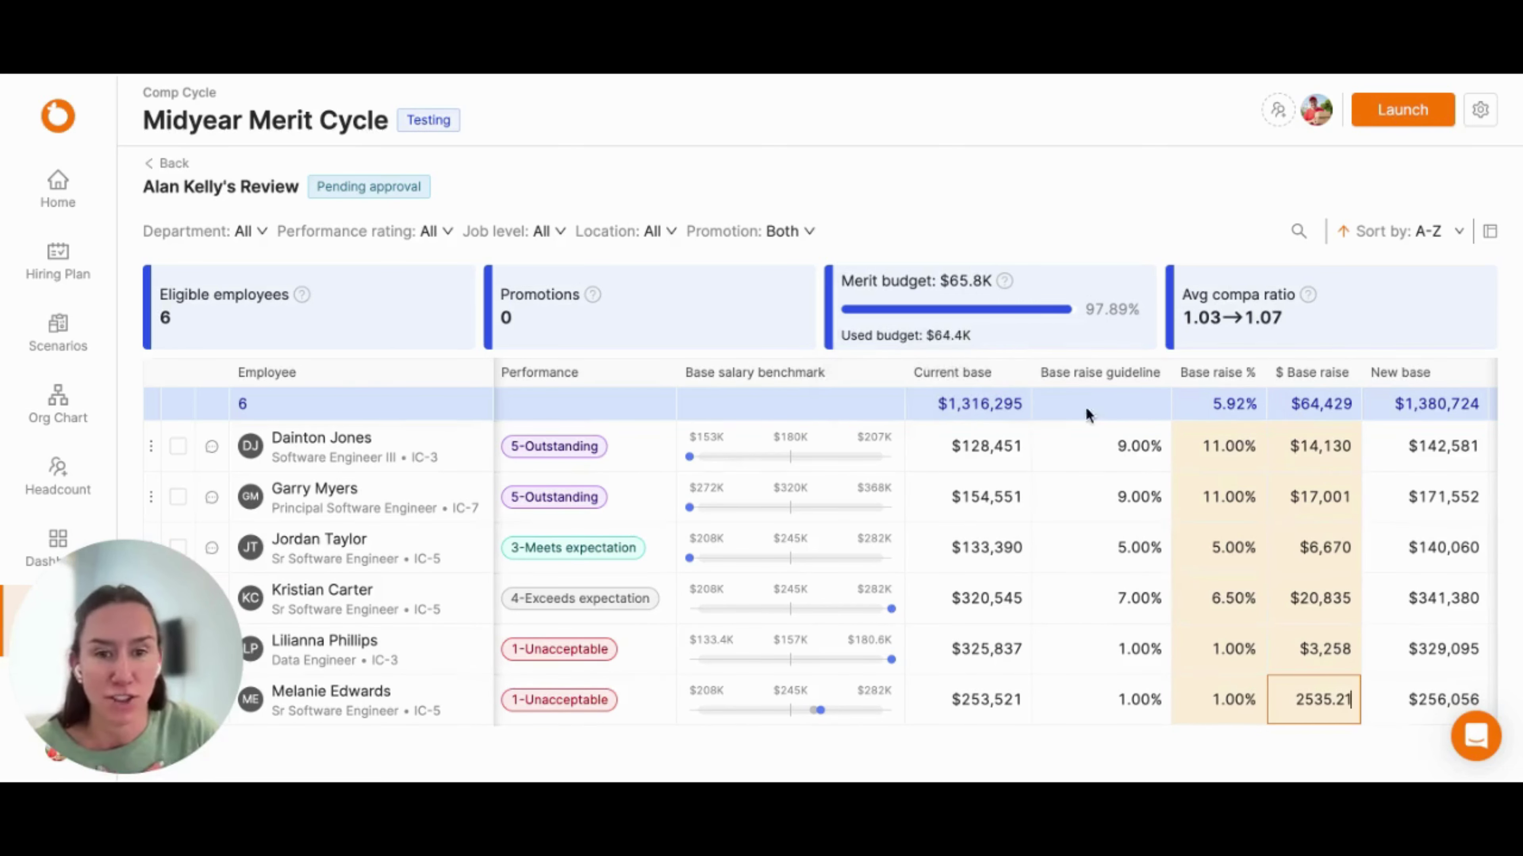
Set Promotion to Yes for the Principal Software Engineer.
{"action": "scroll", "coordinate": [1020, 612], "scroll_direction": "right", "scroll_amount": 1}
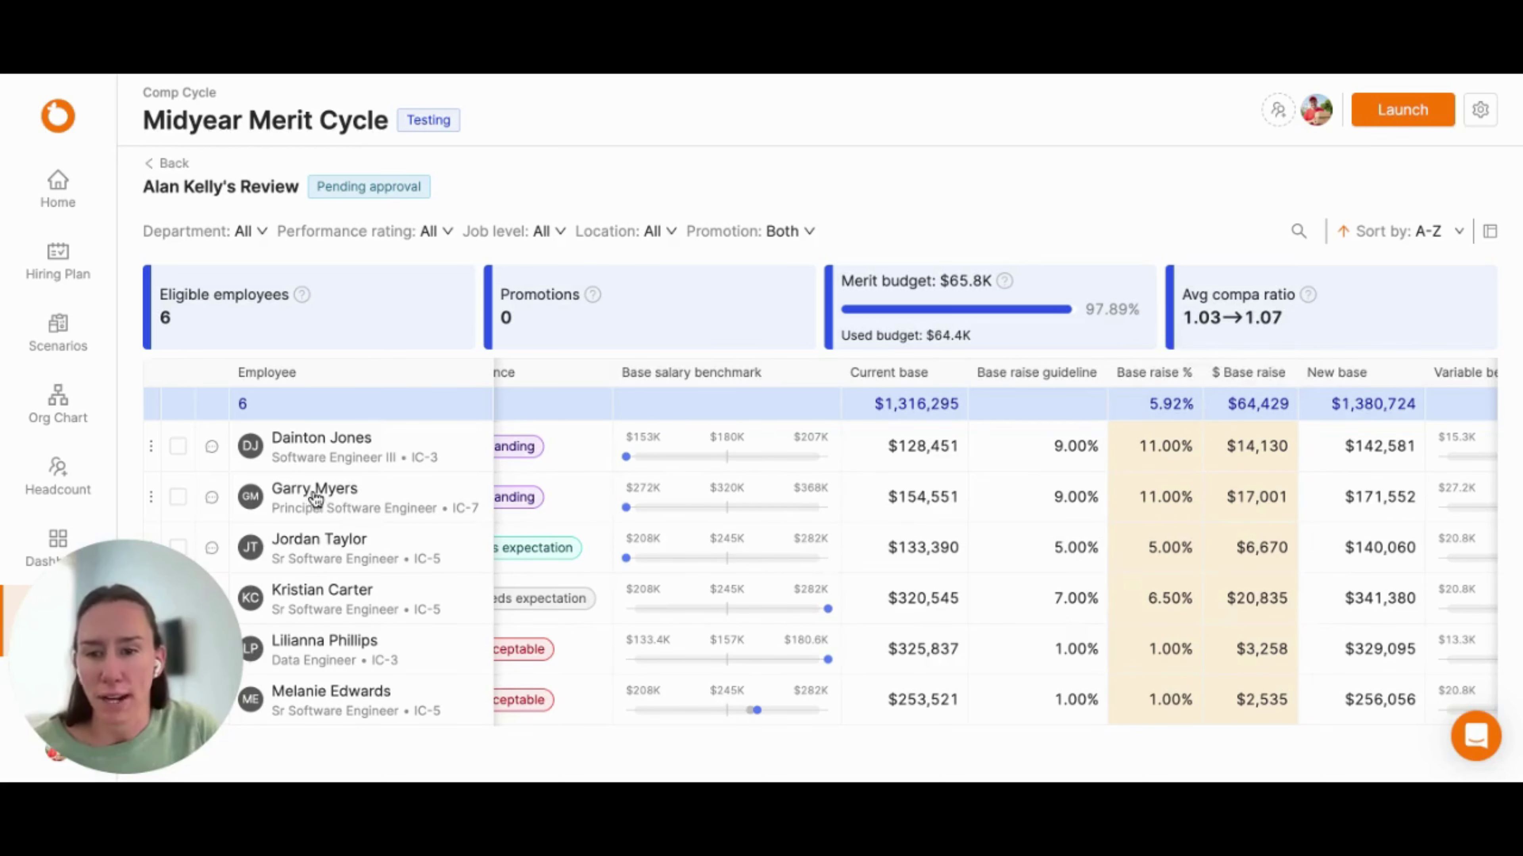
{"action": "scroll", "coordinate": [556, 494], "scroll_direction": "left", "scroll_amount": 2}
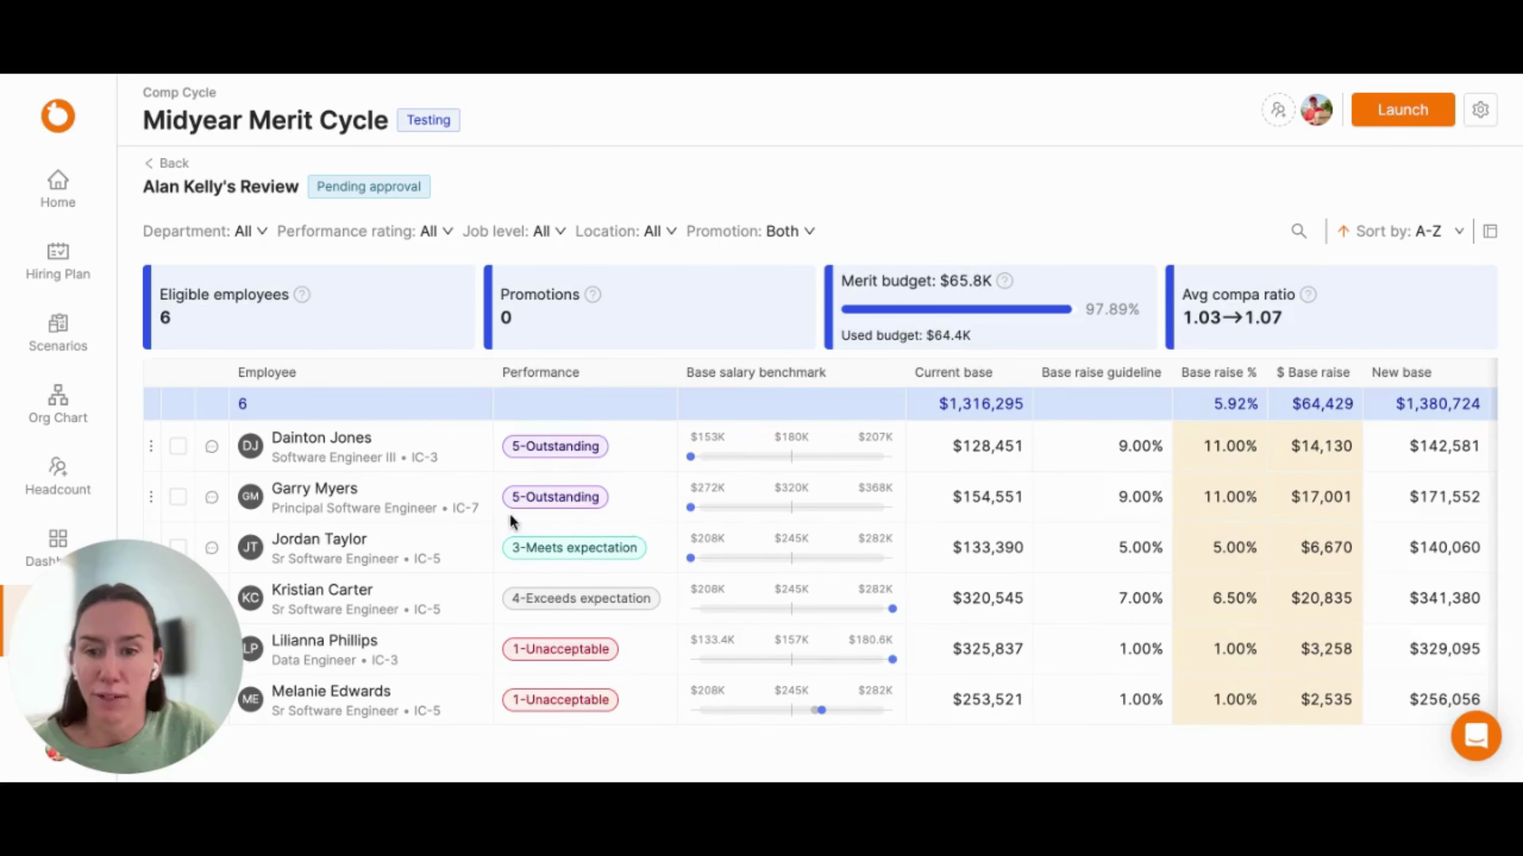
{"action": "scroll", "coordinate": [640, 494], "scroll_direction": "right", "scroll_amount": 4}
{"action": "scroll", "coordinate": [640, 495], "scroll_direction": "right", "scroll_amount": 8}
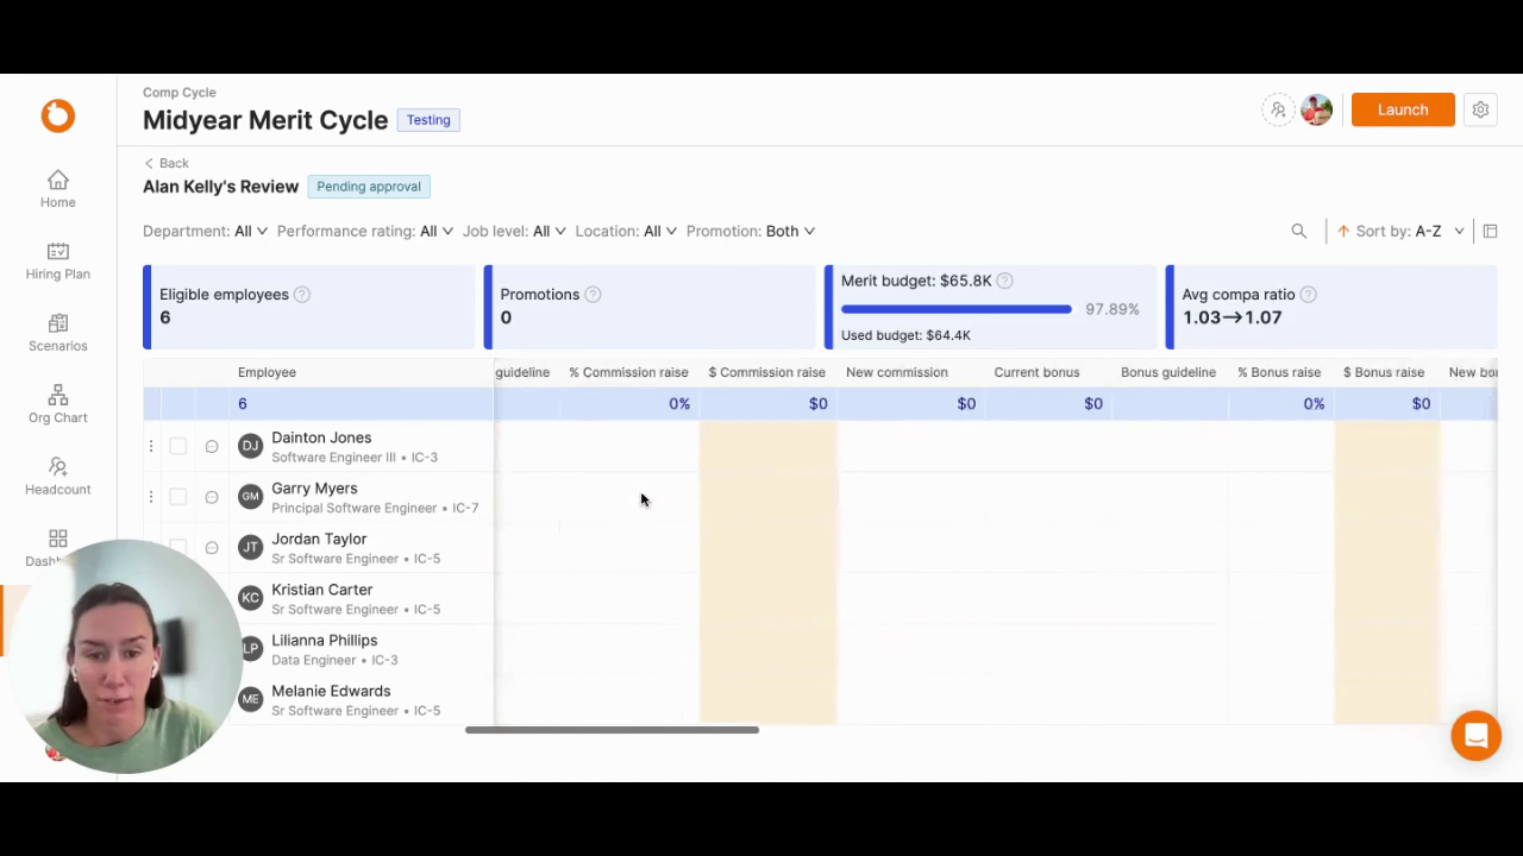
{"action": "scroll", "coordinate": [995, 543], "scroll_direction": "right", "scroll_amount": 10}
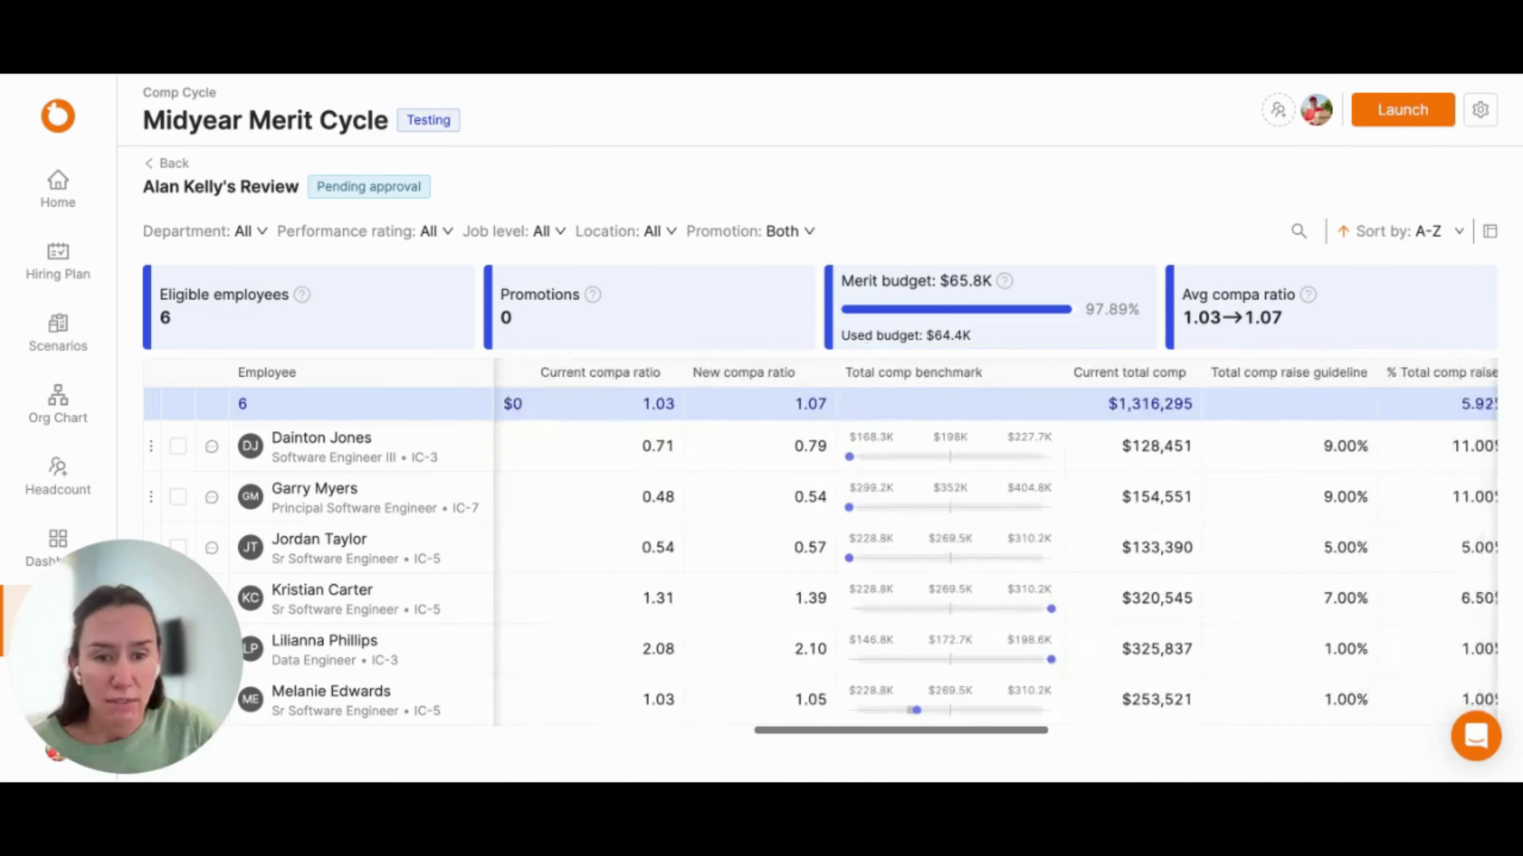
{"action": "scroll", "coordinate": [739, 516], "scroll_direction": "right", "scroll_amount": 8}
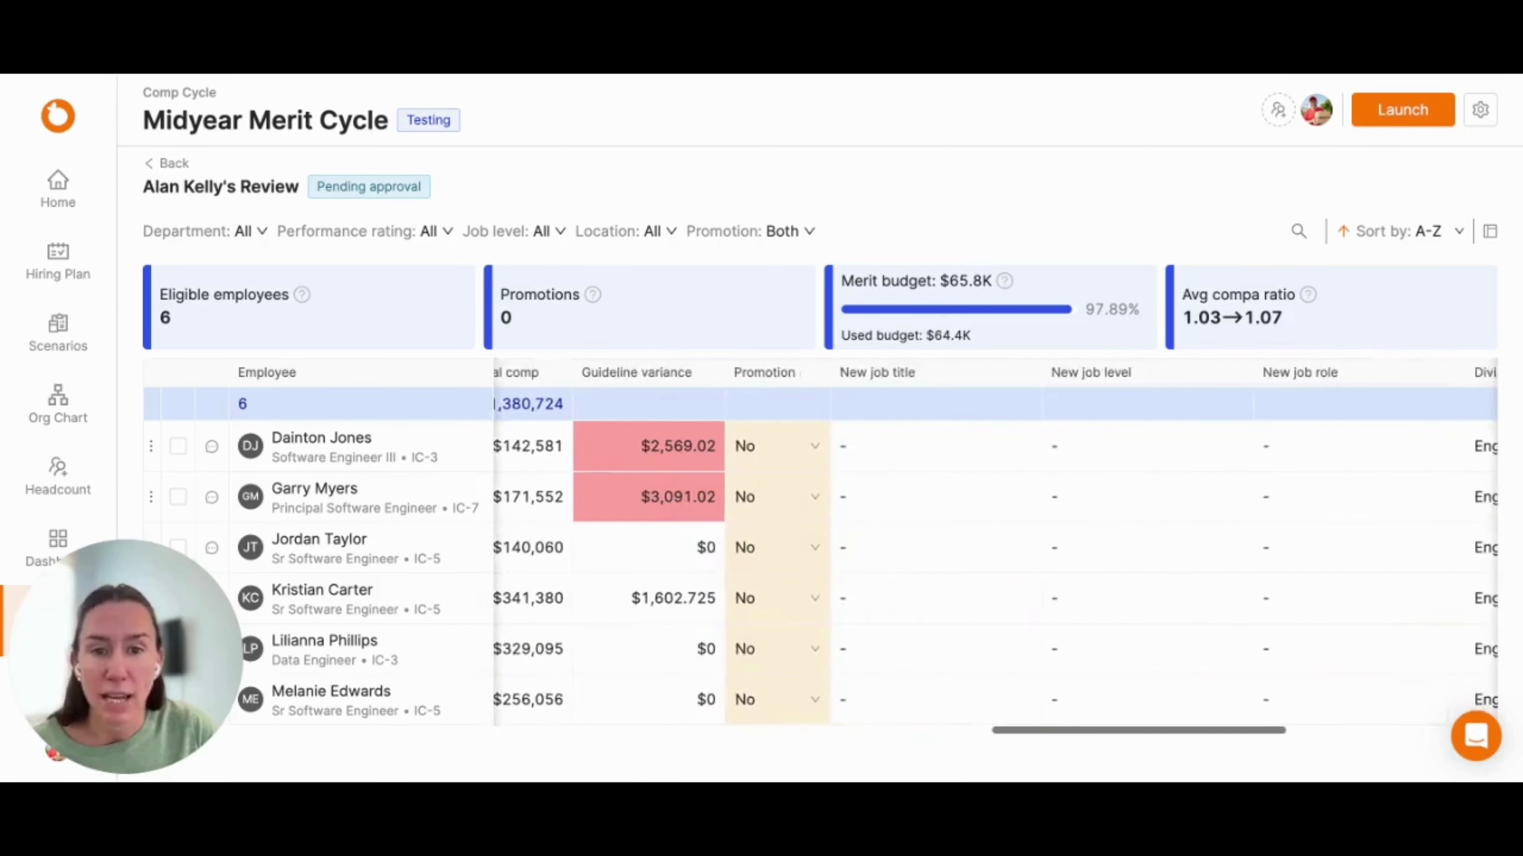
{"action": "scroll", "coordinate": [739, 516], "scroll_direction": "right", "scroll_amount": 3}
{"action": "left_click", "coordinate": [683, 499]}
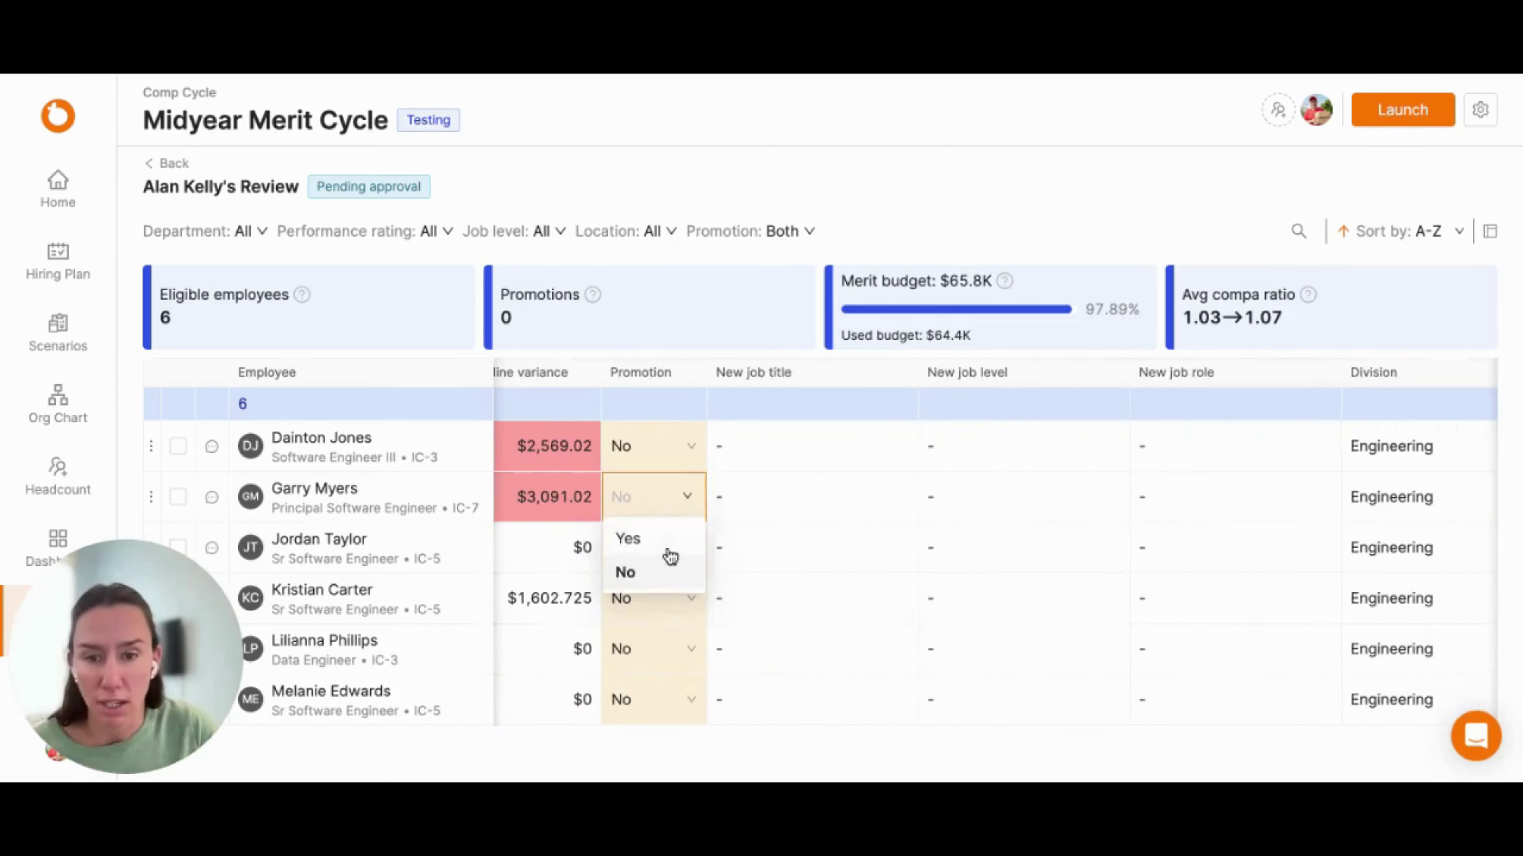
{"action": "left_click", "coordinate": [650, 541]}
Enter Engineering Manager as the new job title for the Principal Software Engineer.
{"action": "left_click", "coordinate": [784, 504]}
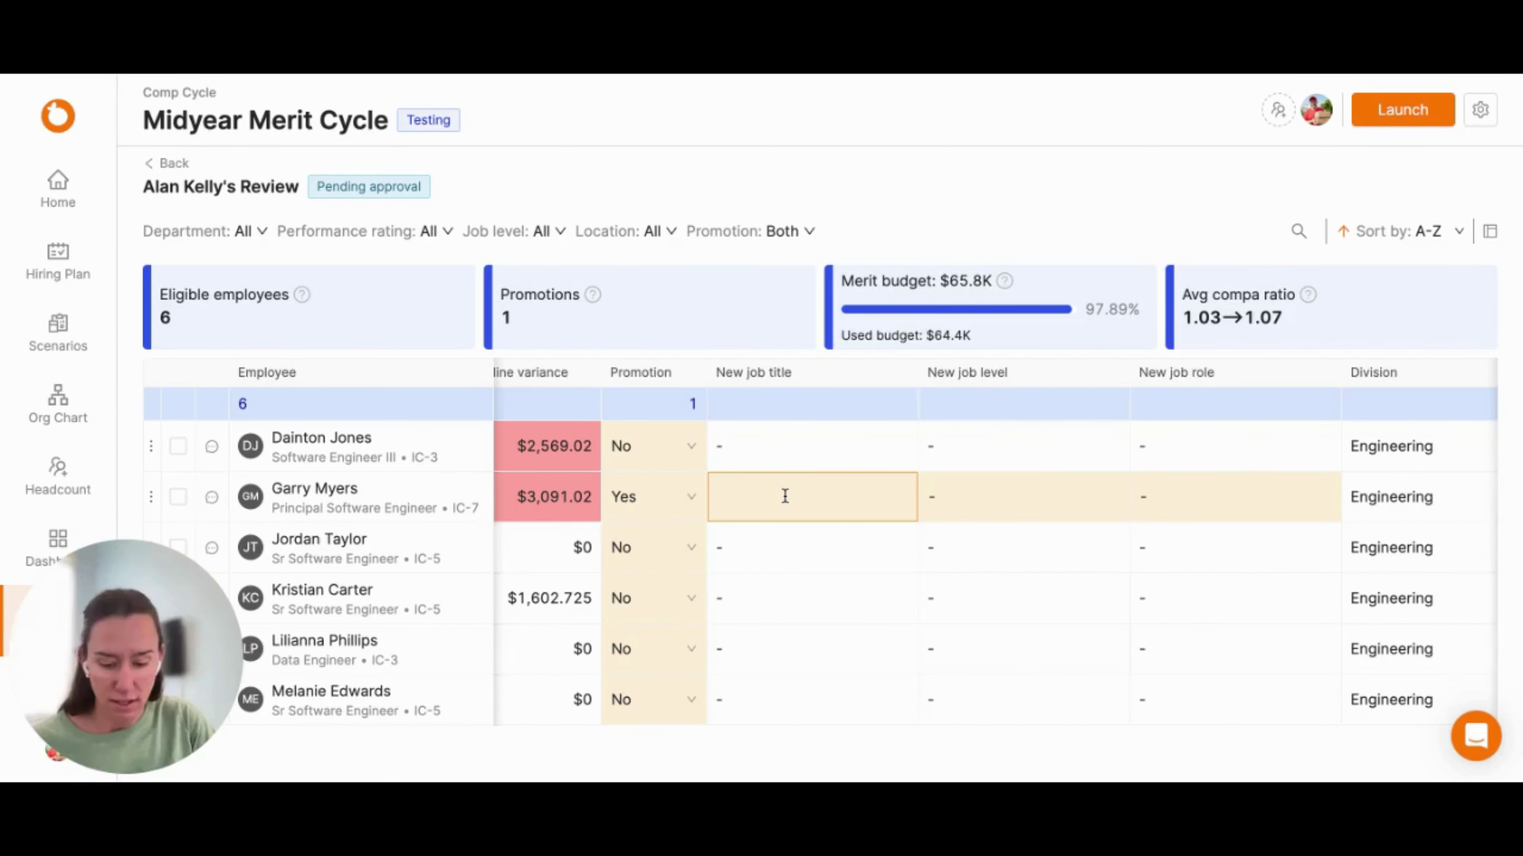
{"action": "type", "text": "Engineeering"}
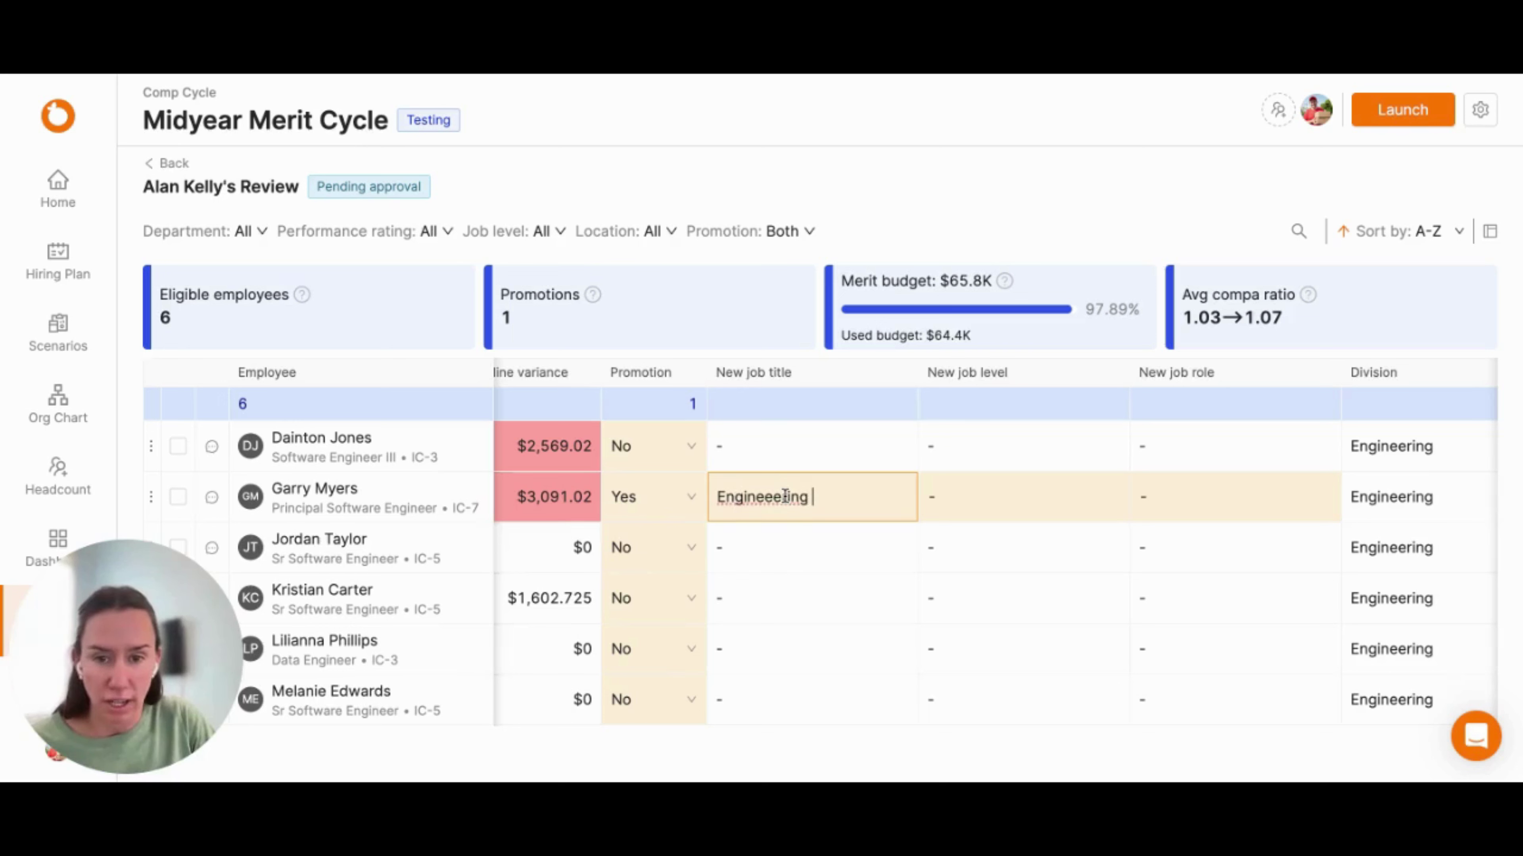
{"action": "key", "text": "BackSpace"}
{"action": "key", "text": "BackSpace"}
{"action": "key", "text": "BackSpace"}
{"action": "key", "text": "BackSpace"}
{"action": "key", "text": "BackSpace"}
{"action": "type", "text": "ring Manager"}
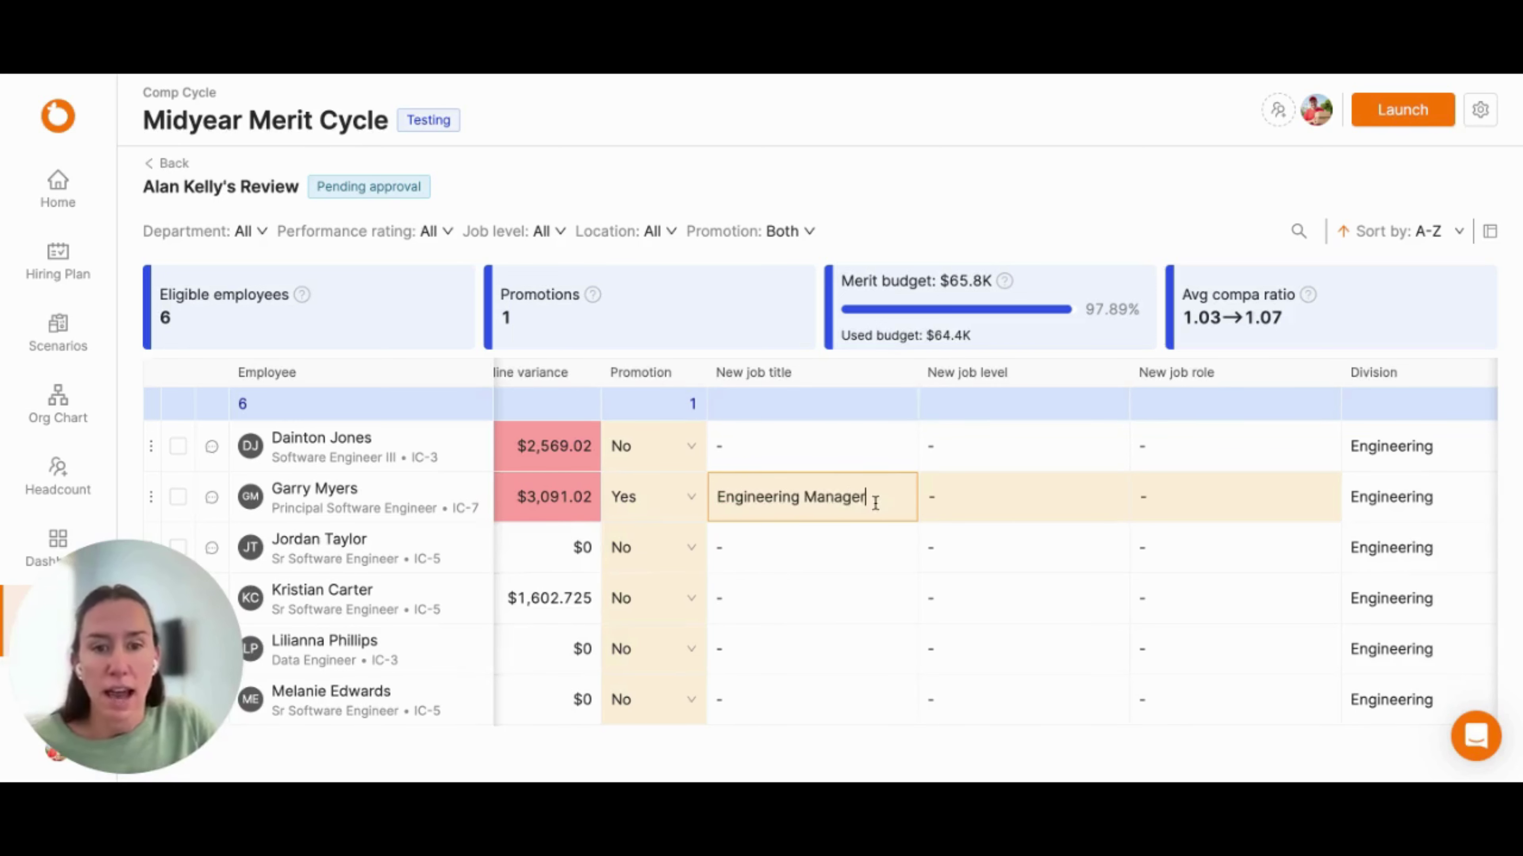
{"action": "key", "text": "Tab"}
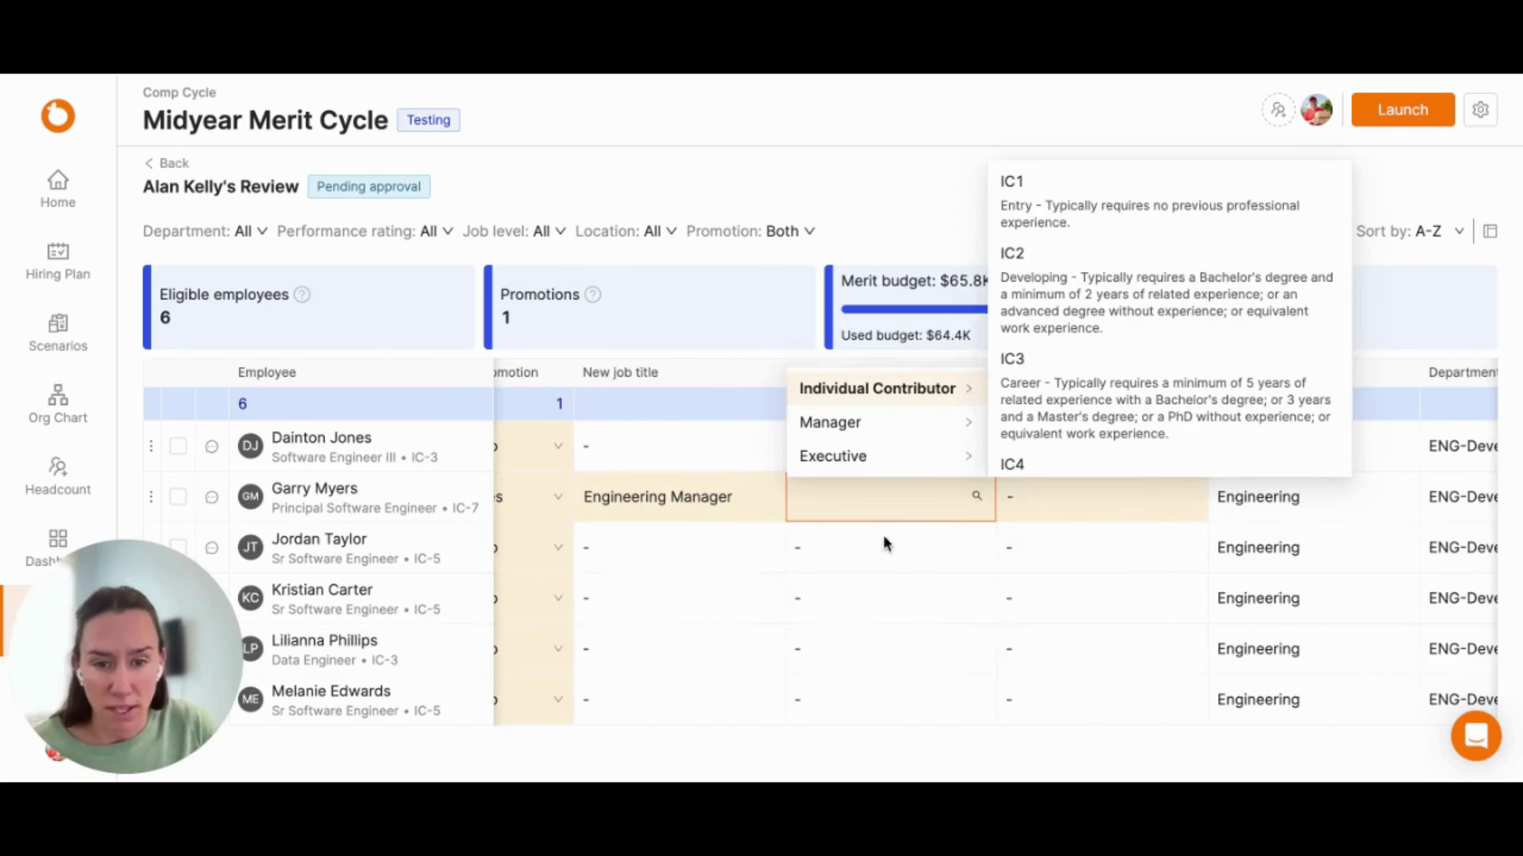
Set the promoted employee's new job level to Manager M4 and the new job role to Manager, Engineering.
{"action": "key", "text": "Down"}
{"action": "key", "text": "Right"}
{"action": "key", "text": "Down"}
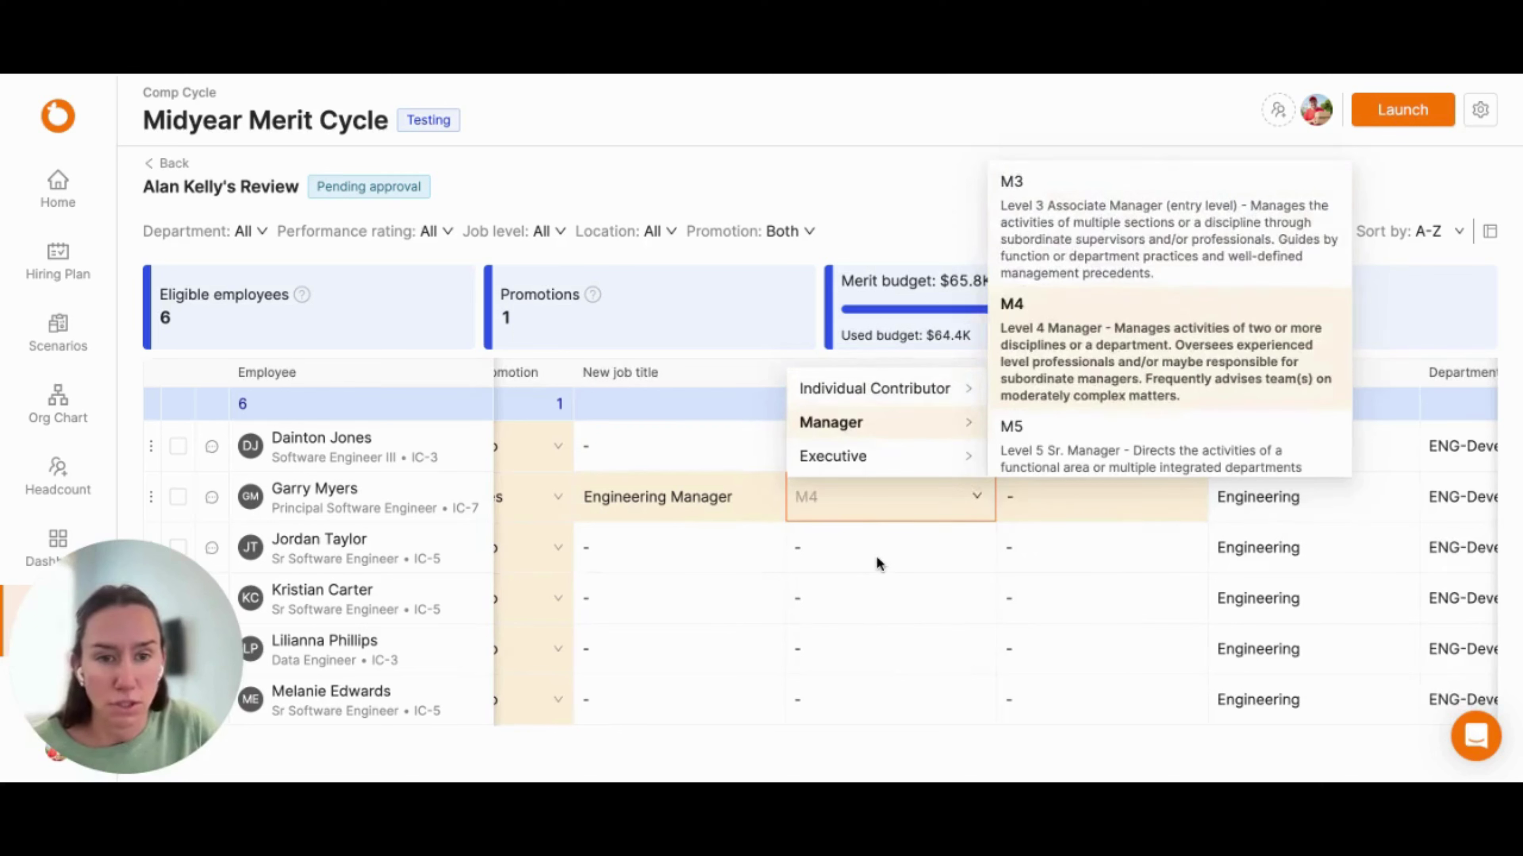
{"action": "key", "text": "Return"}
{"action": "key", "text": "Tab"}
{"action": "key", "text": "Return"}
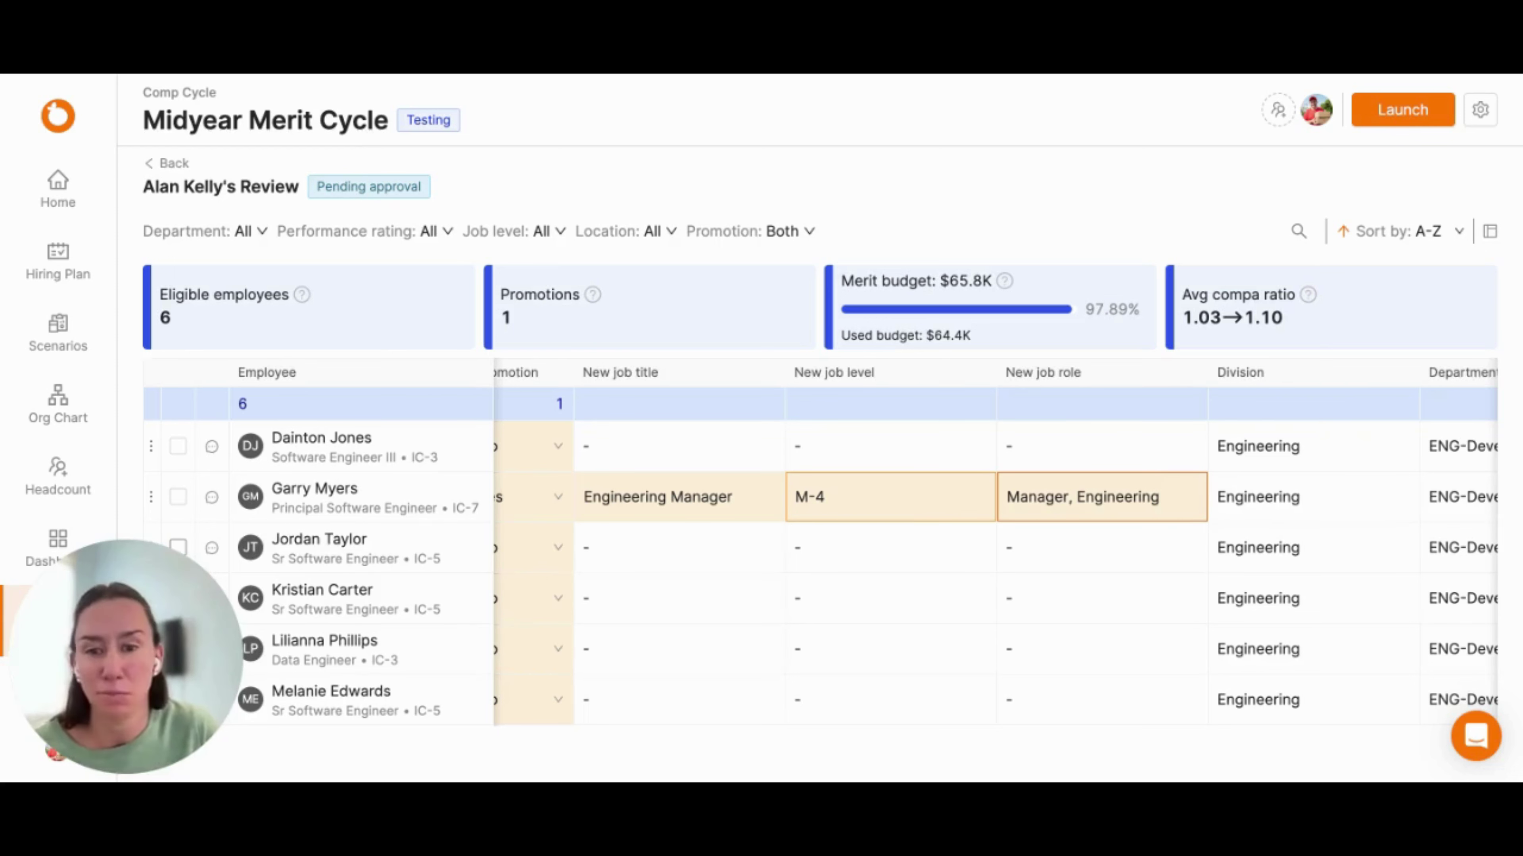
Start a comment on the Principal Software Engineer's record and mention the colleague who should see it.
{"action": "scroll", "coordinate": [577, 501], "scroll_direction": "left", "scroll_amount": 5}
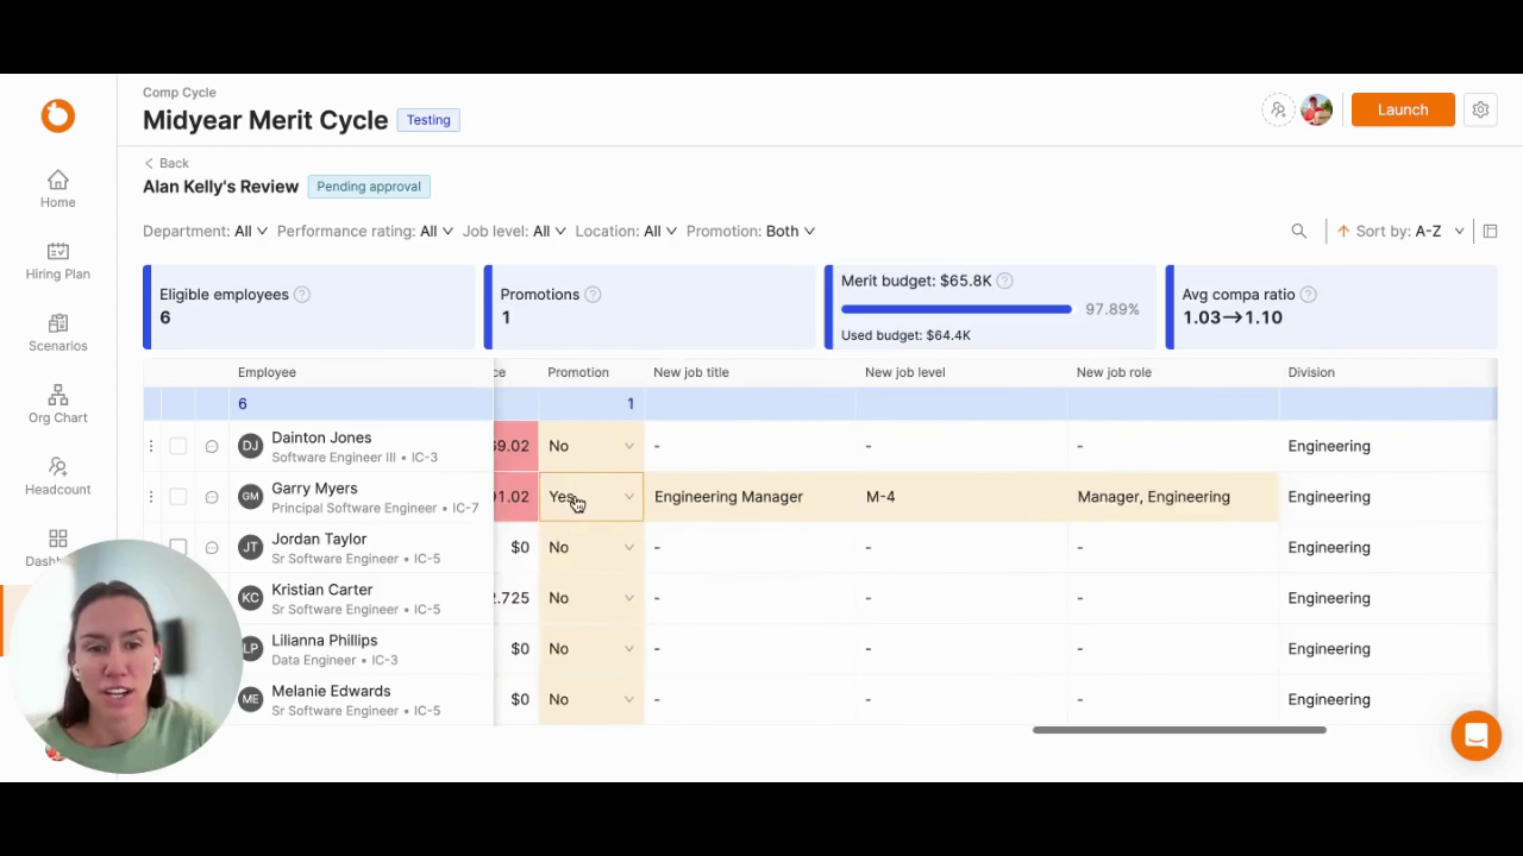
{"action": "scroll", "coordinate": [576, 502], "scroll_direction": "left", "scroll_amount": 6}
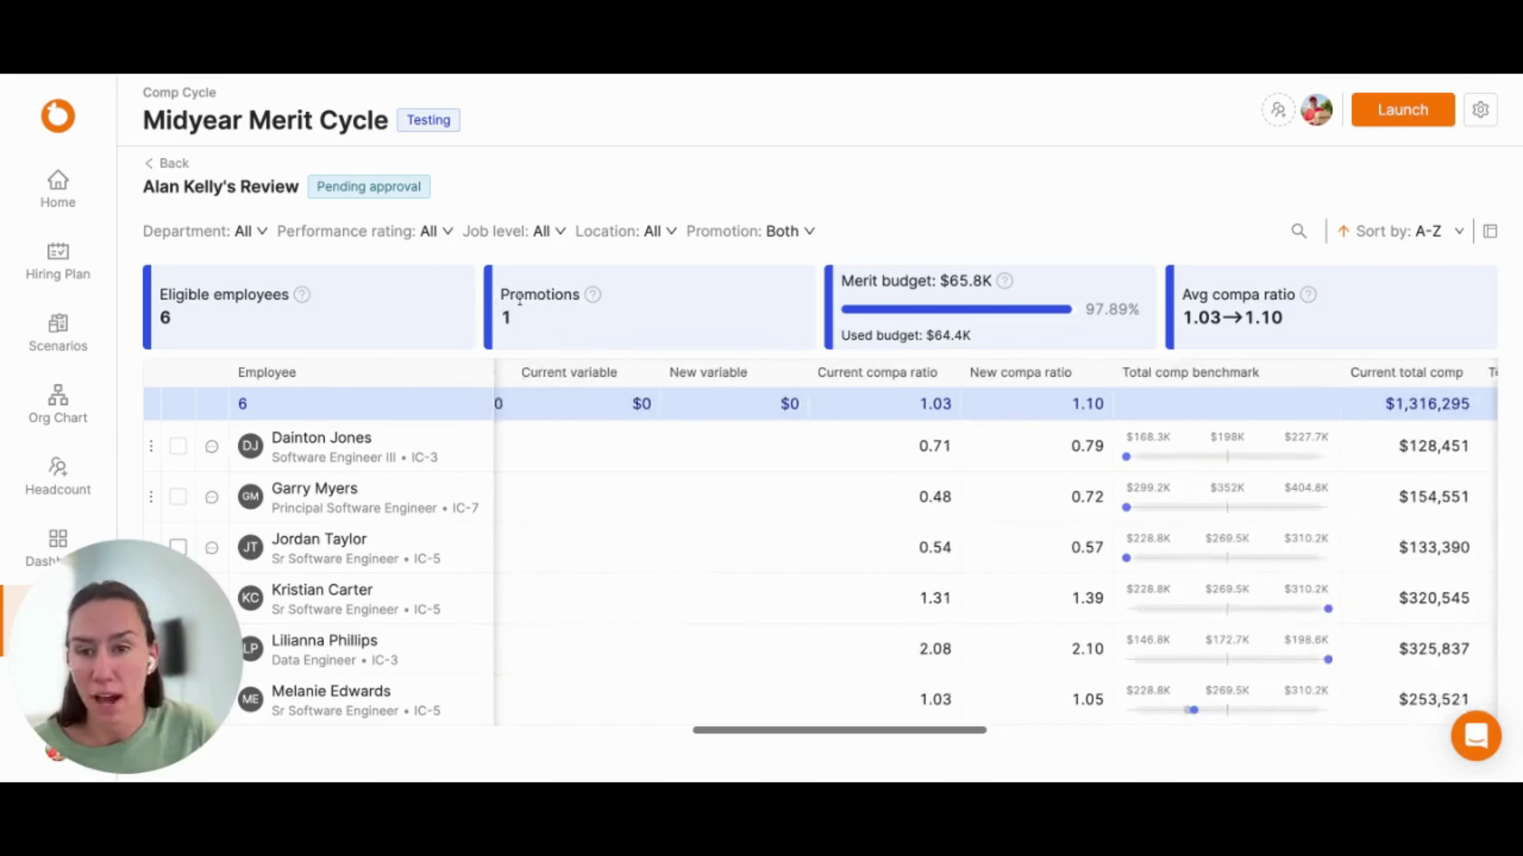
{"action": "scroll", "coordinate": [574, 535], "scroll_direction": "left", "scroll_amount": 8}
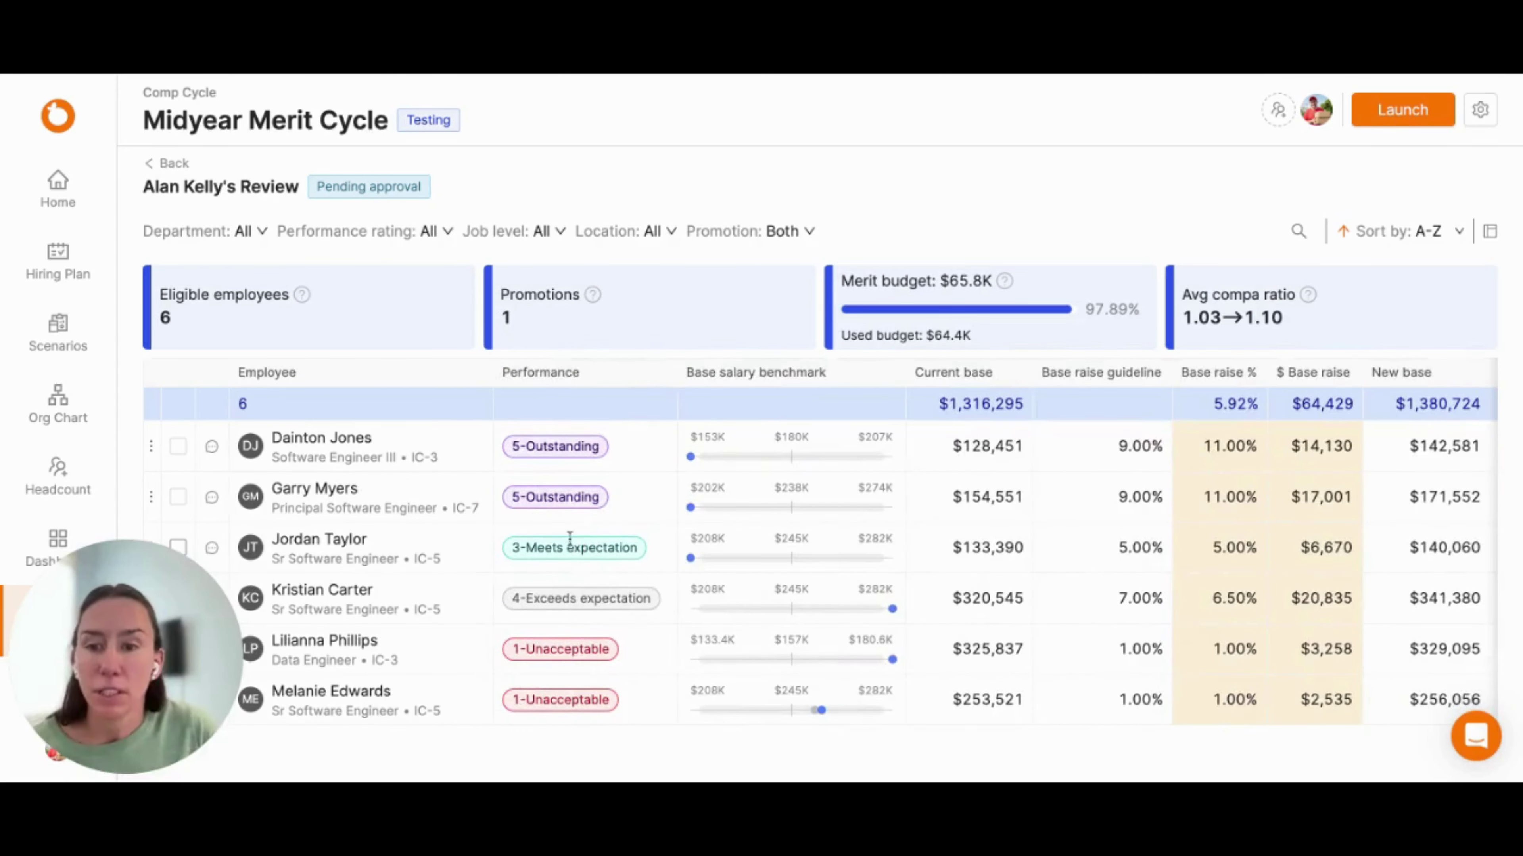
{"action": "left_click", "coordinate": [213, 499]}
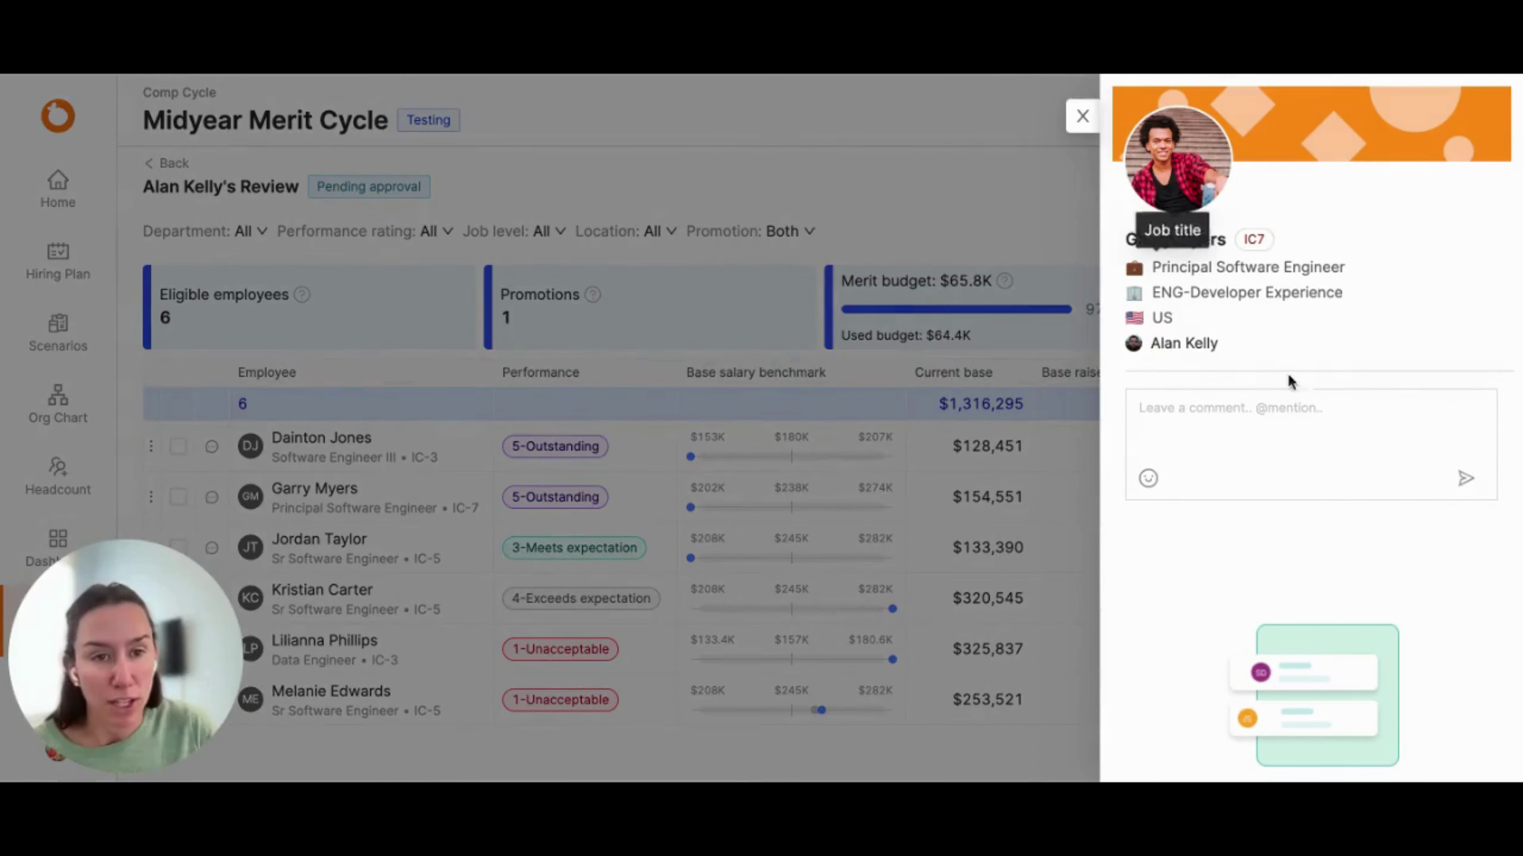
{"action": "left_click", "coordinate": [1232, 408]}
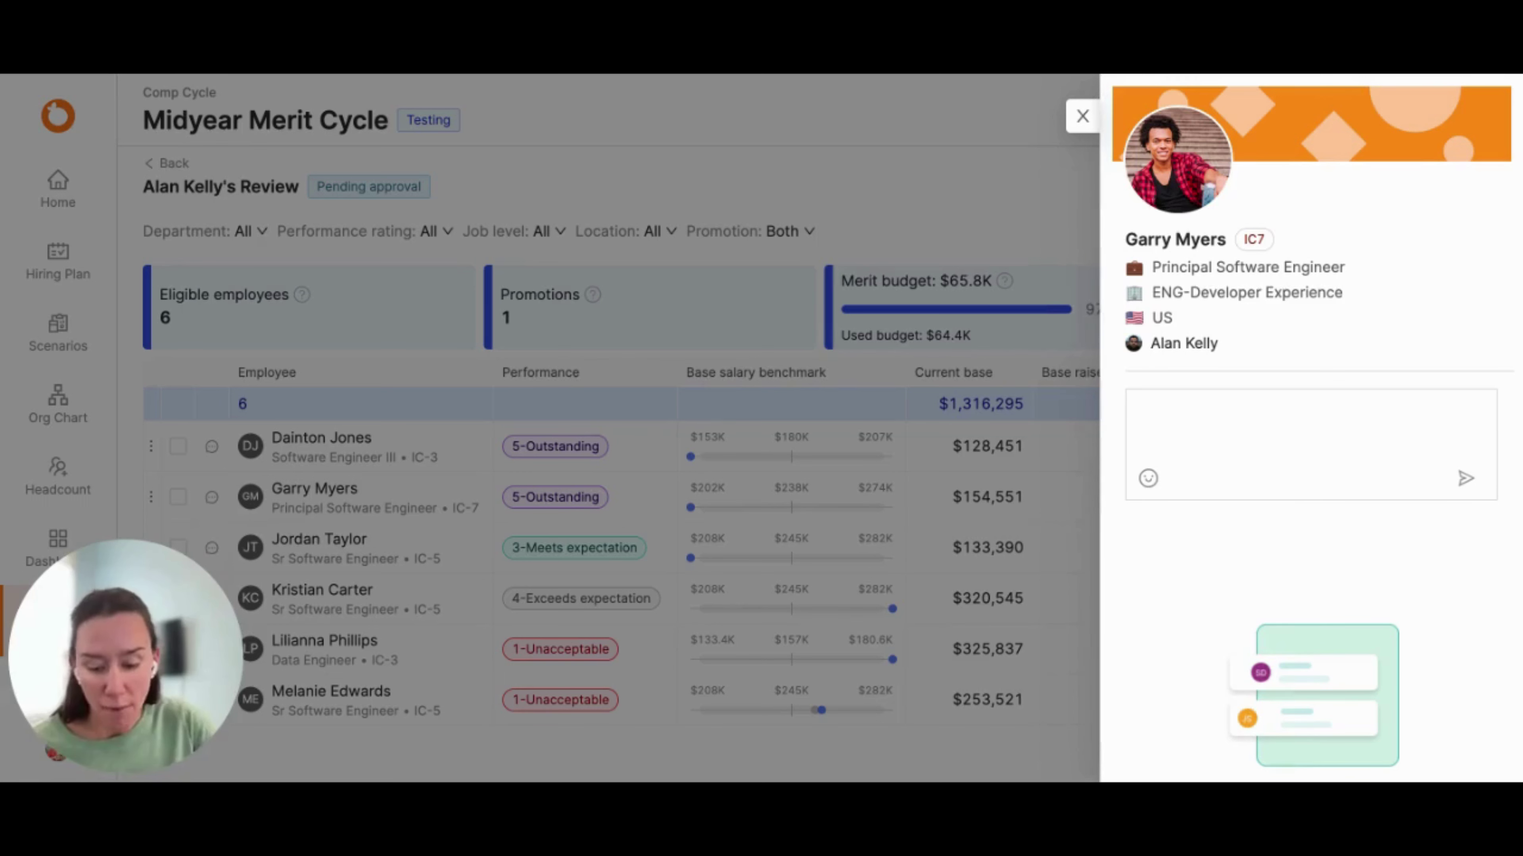
{"action": "type", "text": "@martin"}
{"action": "key", "text": "Return"}
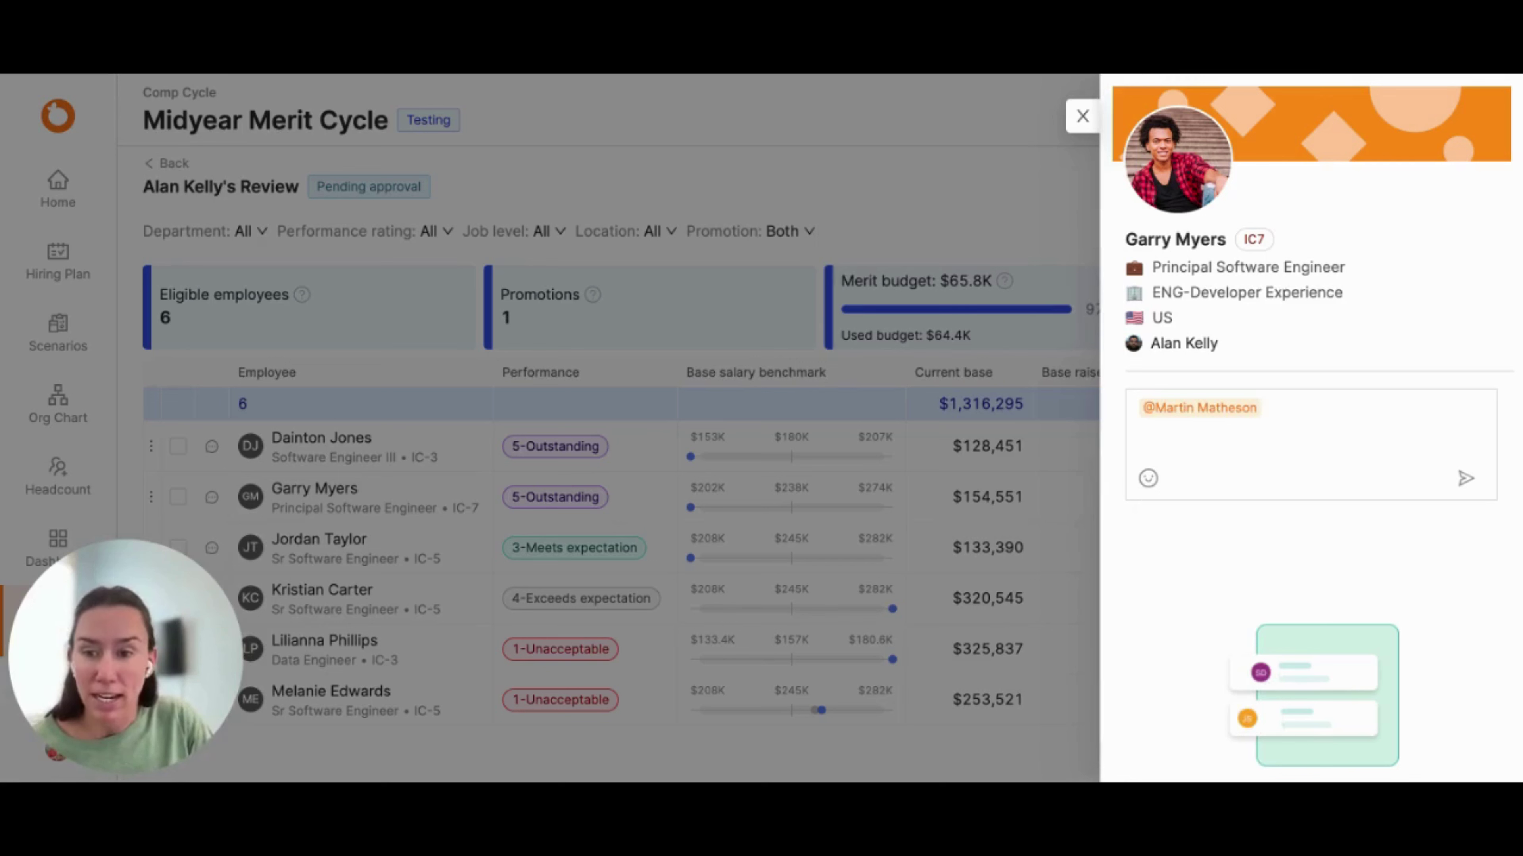
Write that you recommend the employee gets promoted based on his recent contributions to the team, post the comment and close the employee's details.
{"action": "type", "text": "I recommend"}
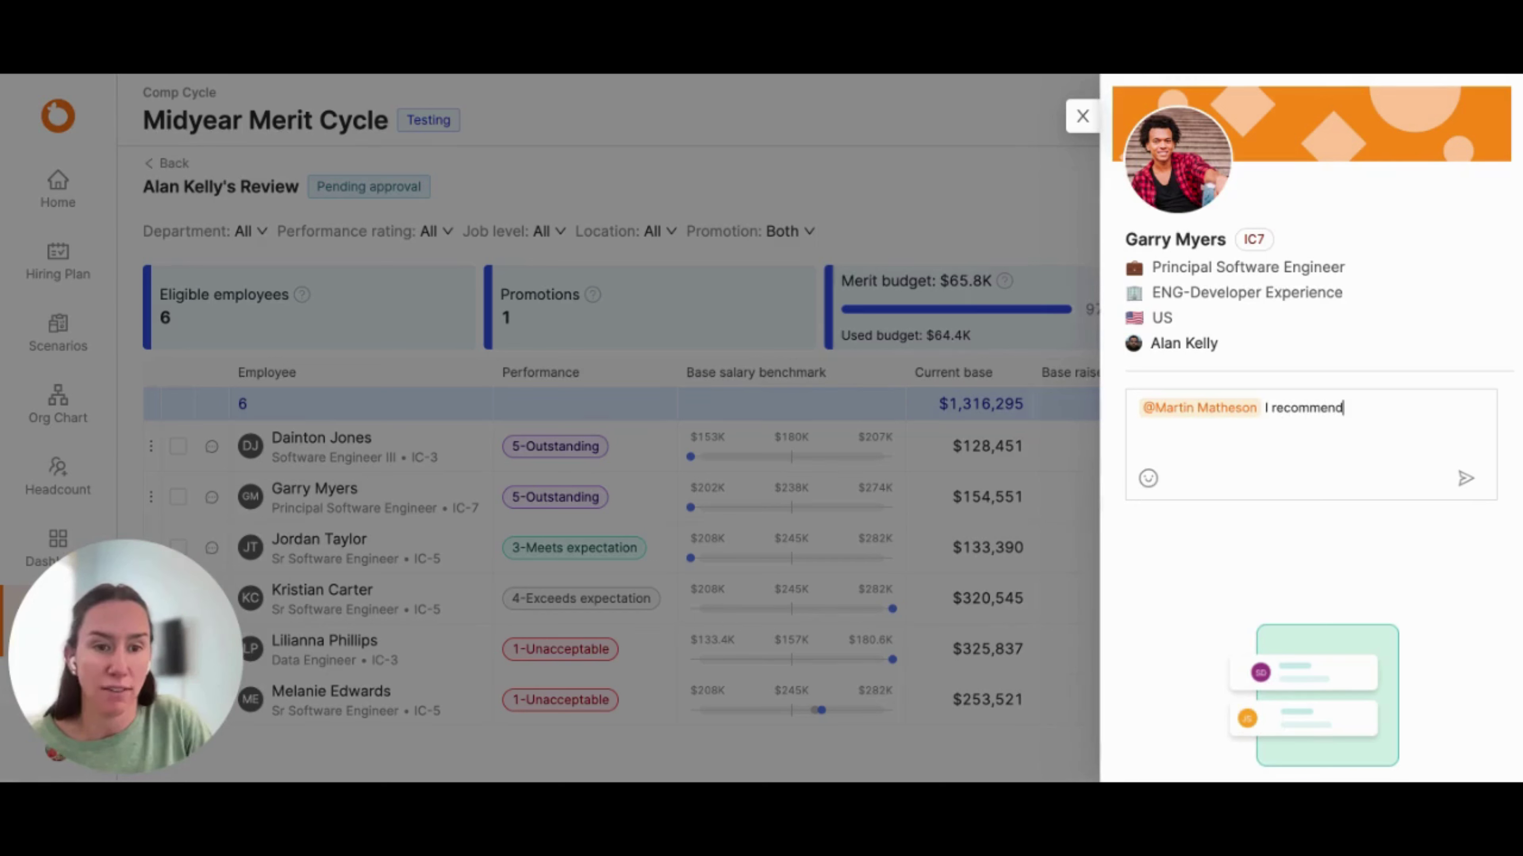
{"action": "type", "text": " Garry gets rp"}
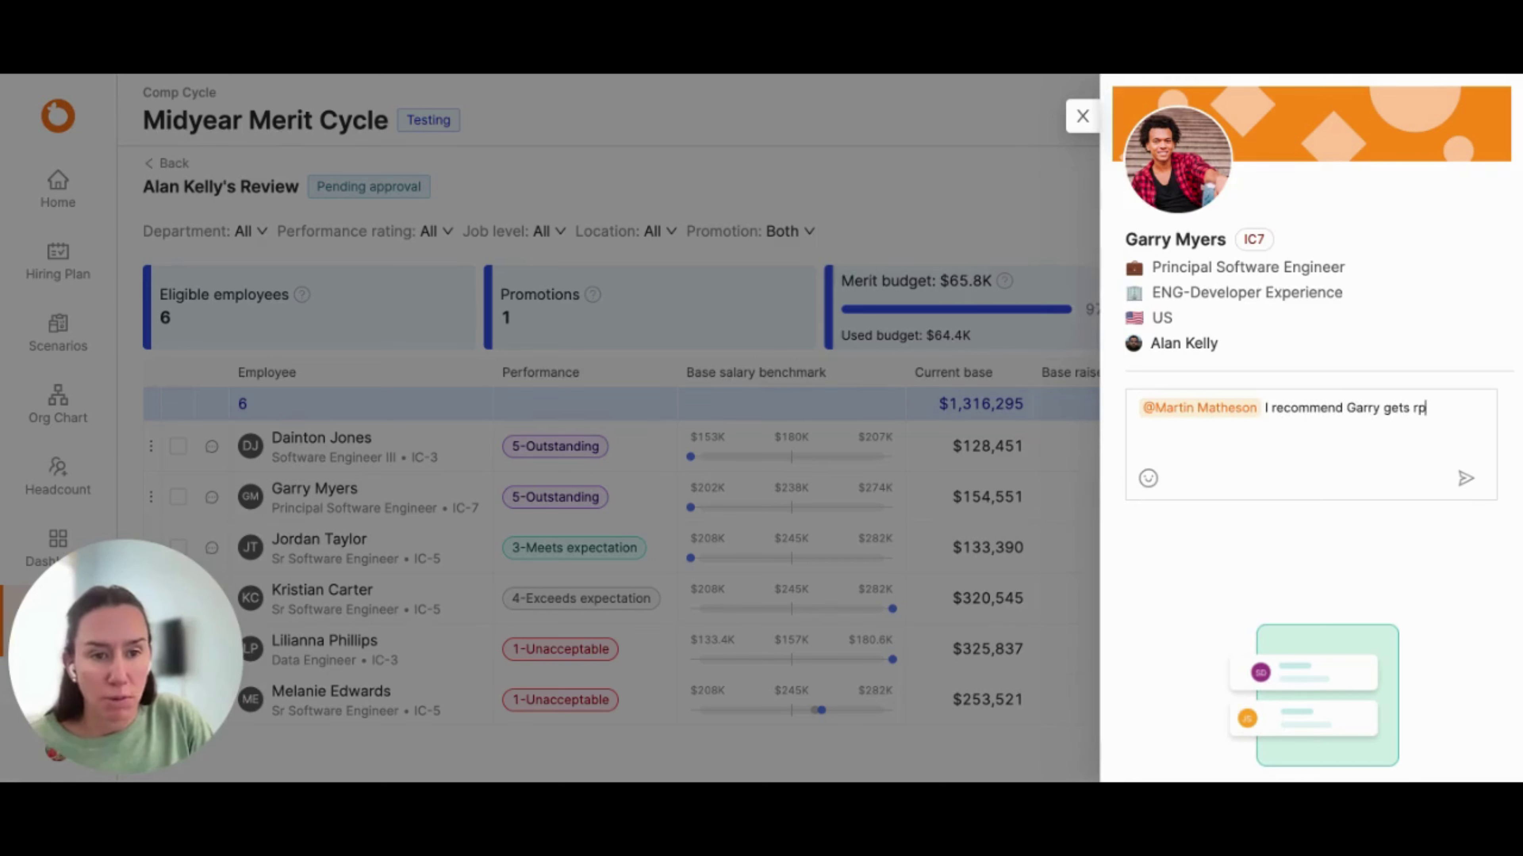
{"action": "key", "text": "BackSpace"}
{"action": "key", "text": "BackSpace"}
{"action": "type", "text": "promo"}
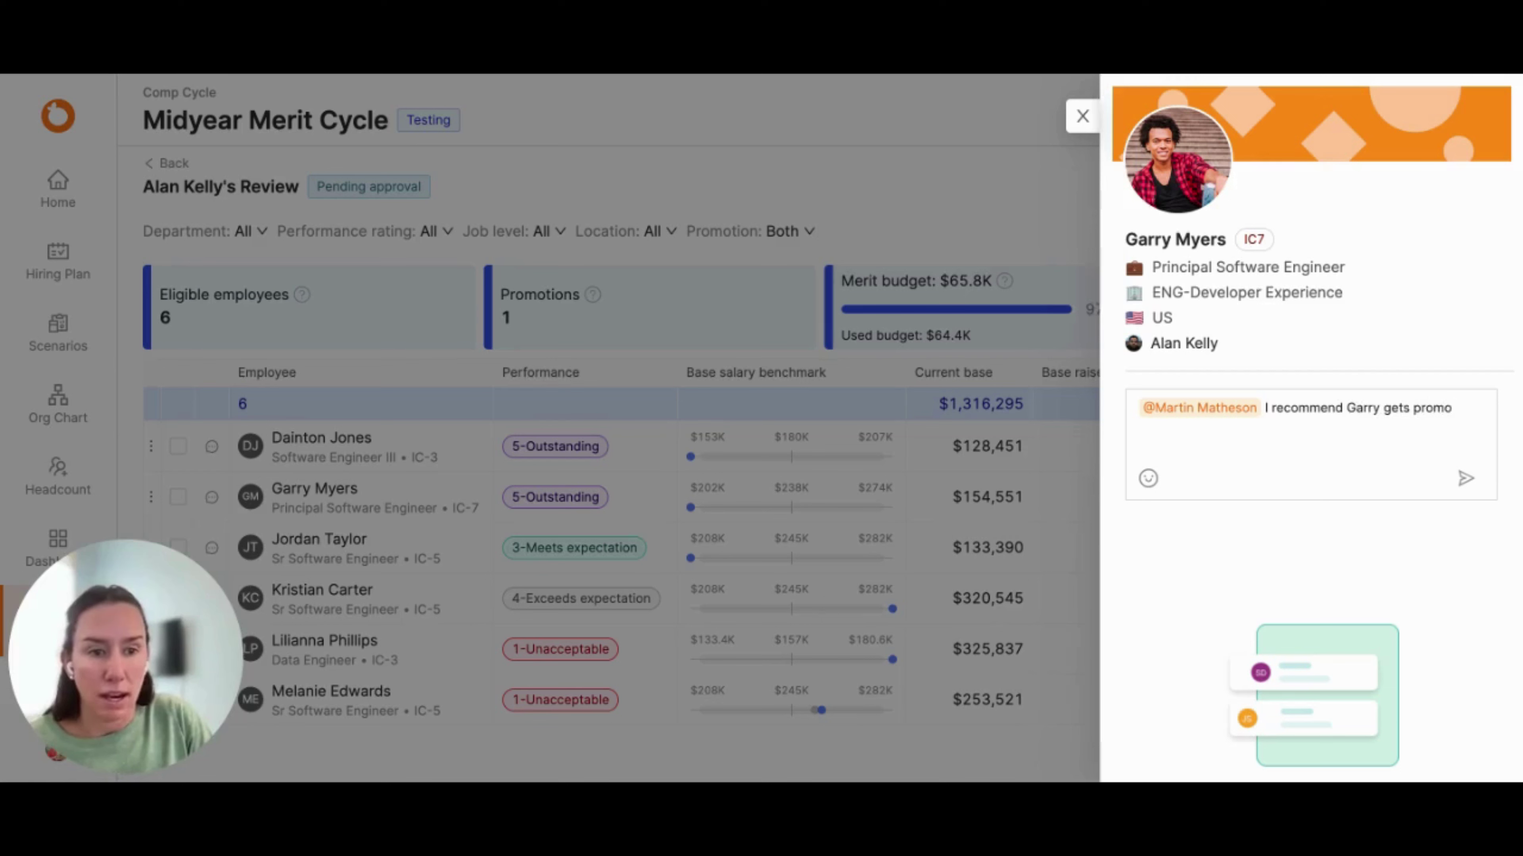
{"action": "type", "text": "ted based on his rec"}
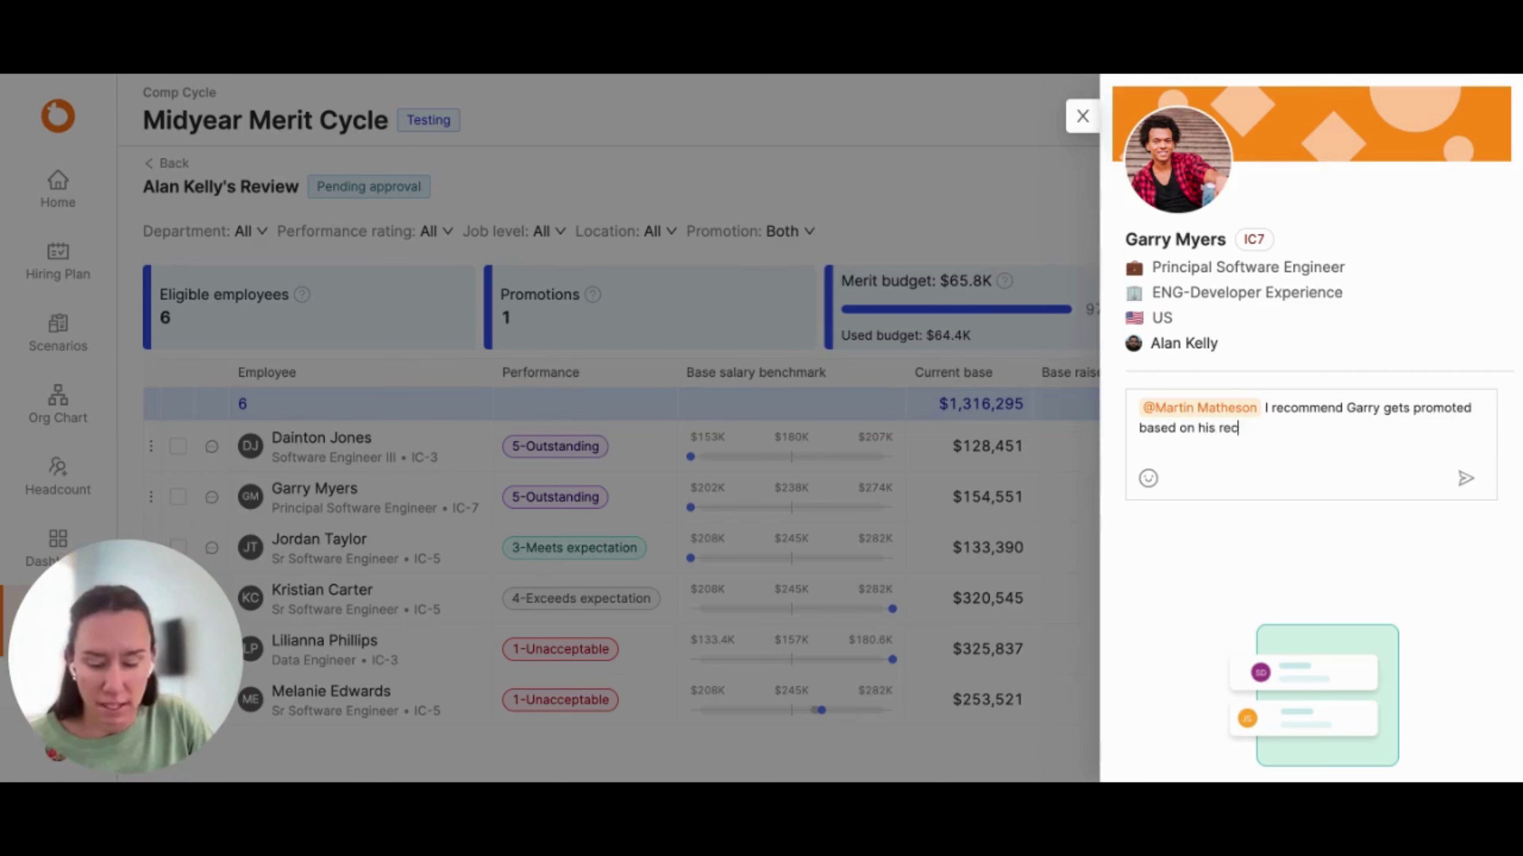
{"action": "type", "text": "ent cont"}
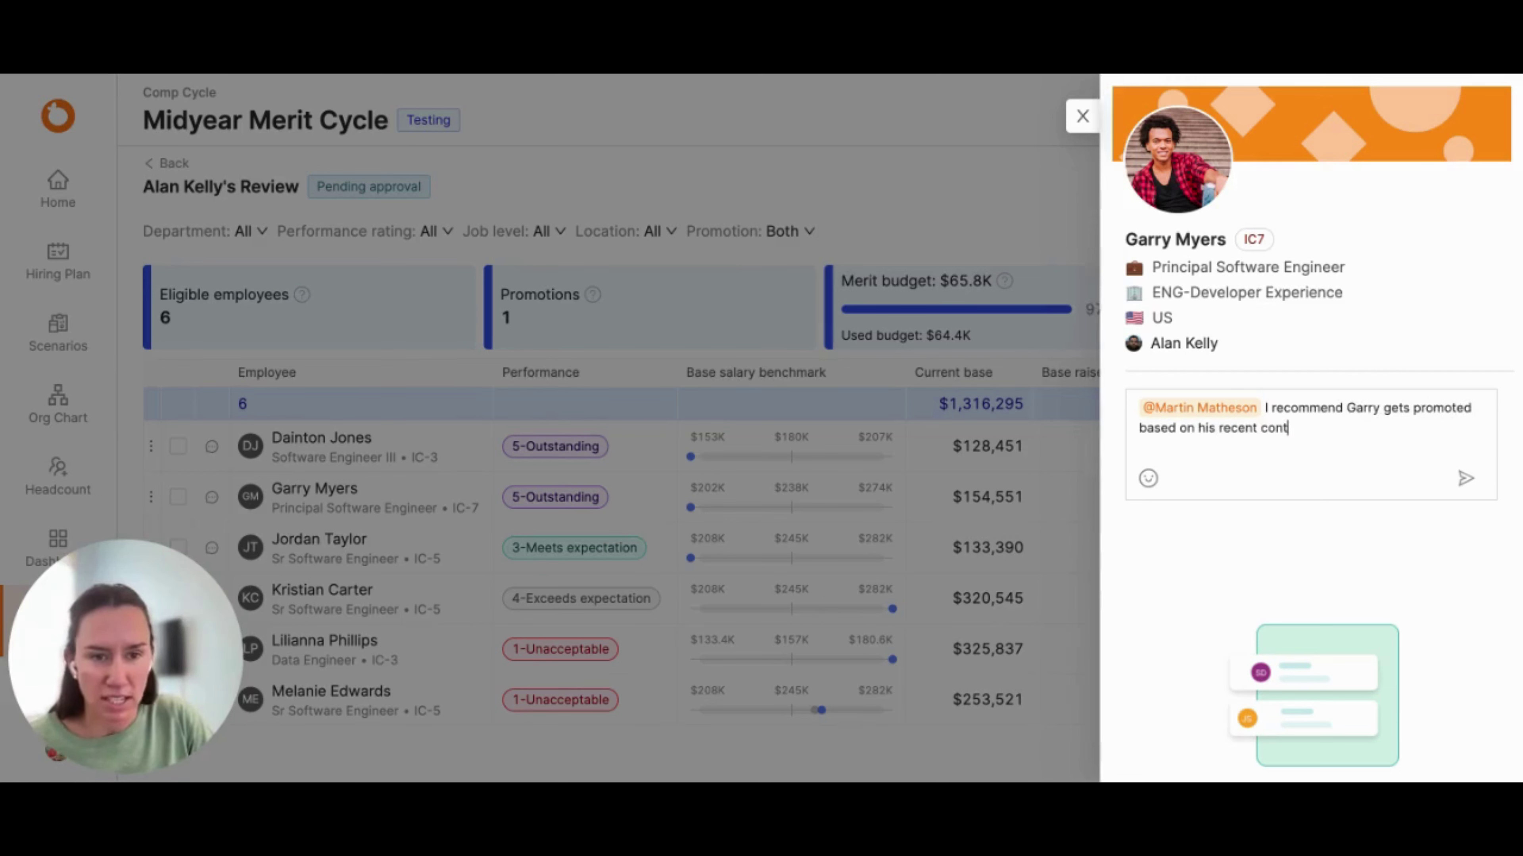
{"action": "type", "text": "ributinos"}
{"action": "key", "text": "BackSpace"}
{"action": "key", "text": "BackSpace"}
{"action": "type", "text": "ons to the team"}
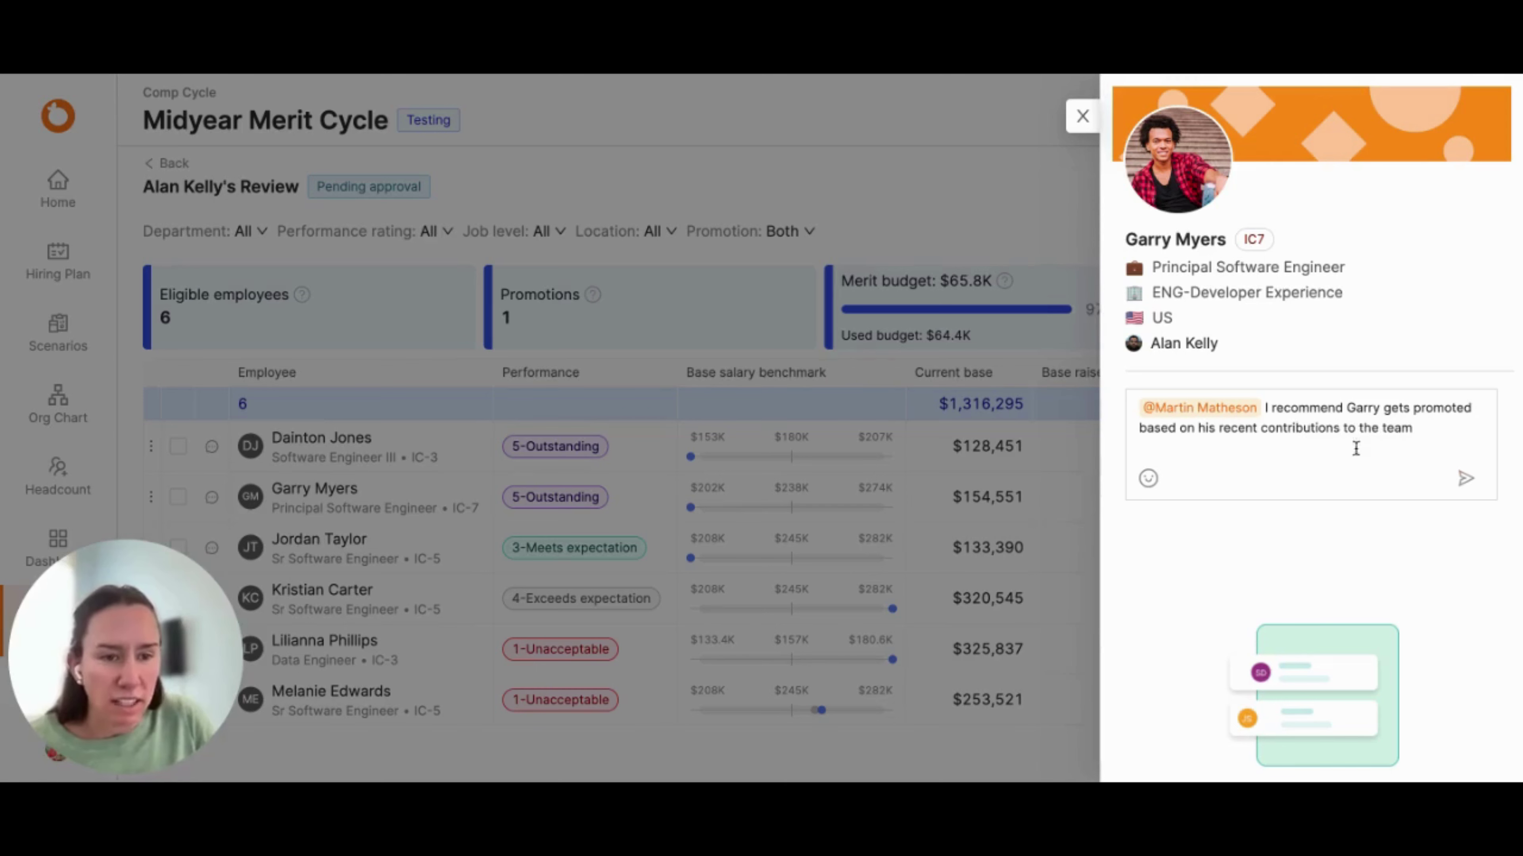
{"action": "left_click", "coordinate": [1466, 478]}
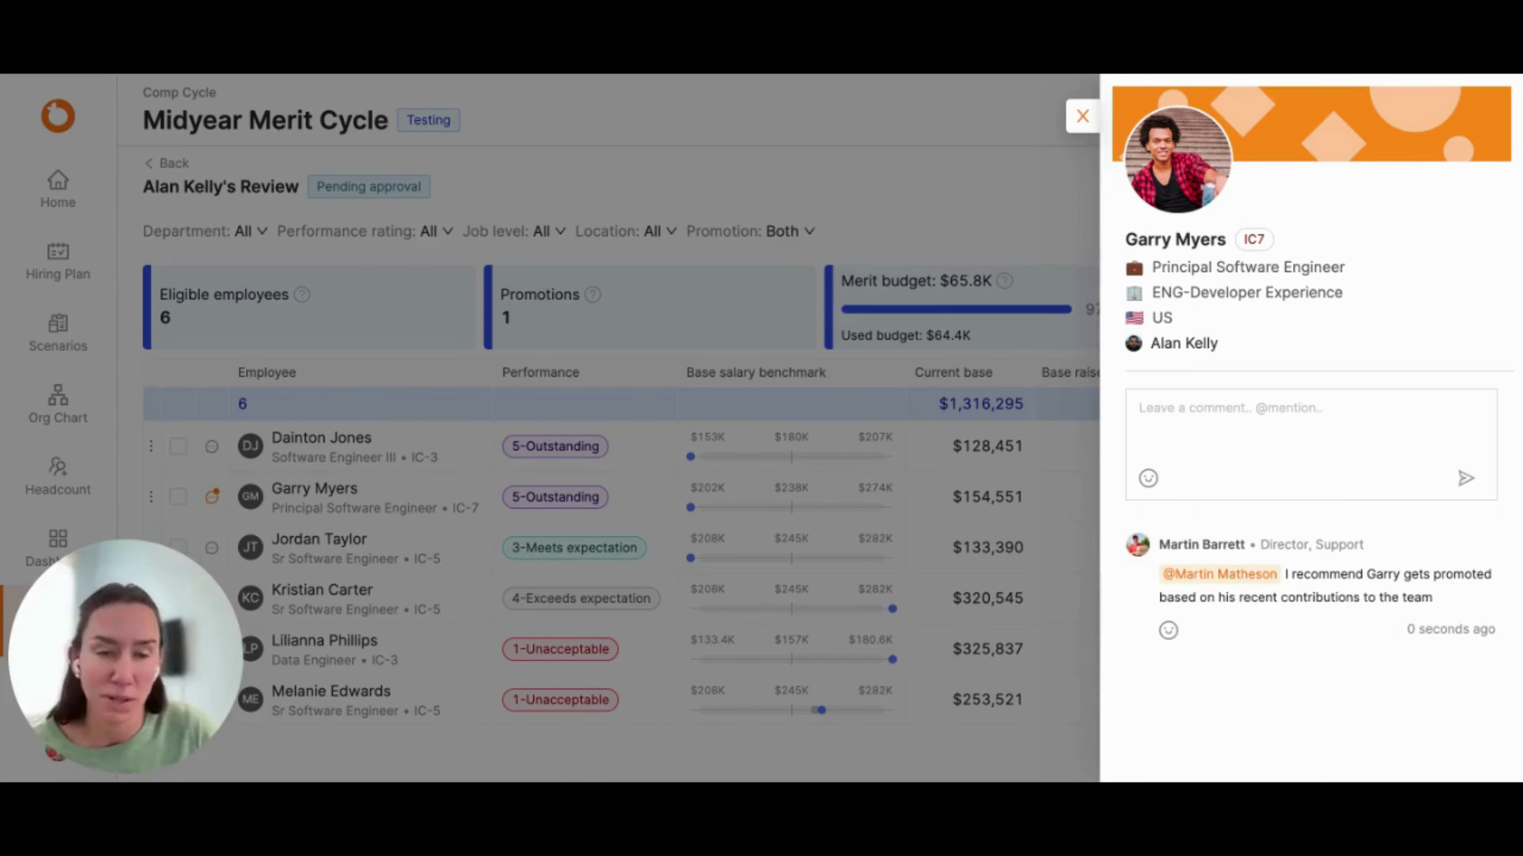
{"action": "key", "text": "Escape"}
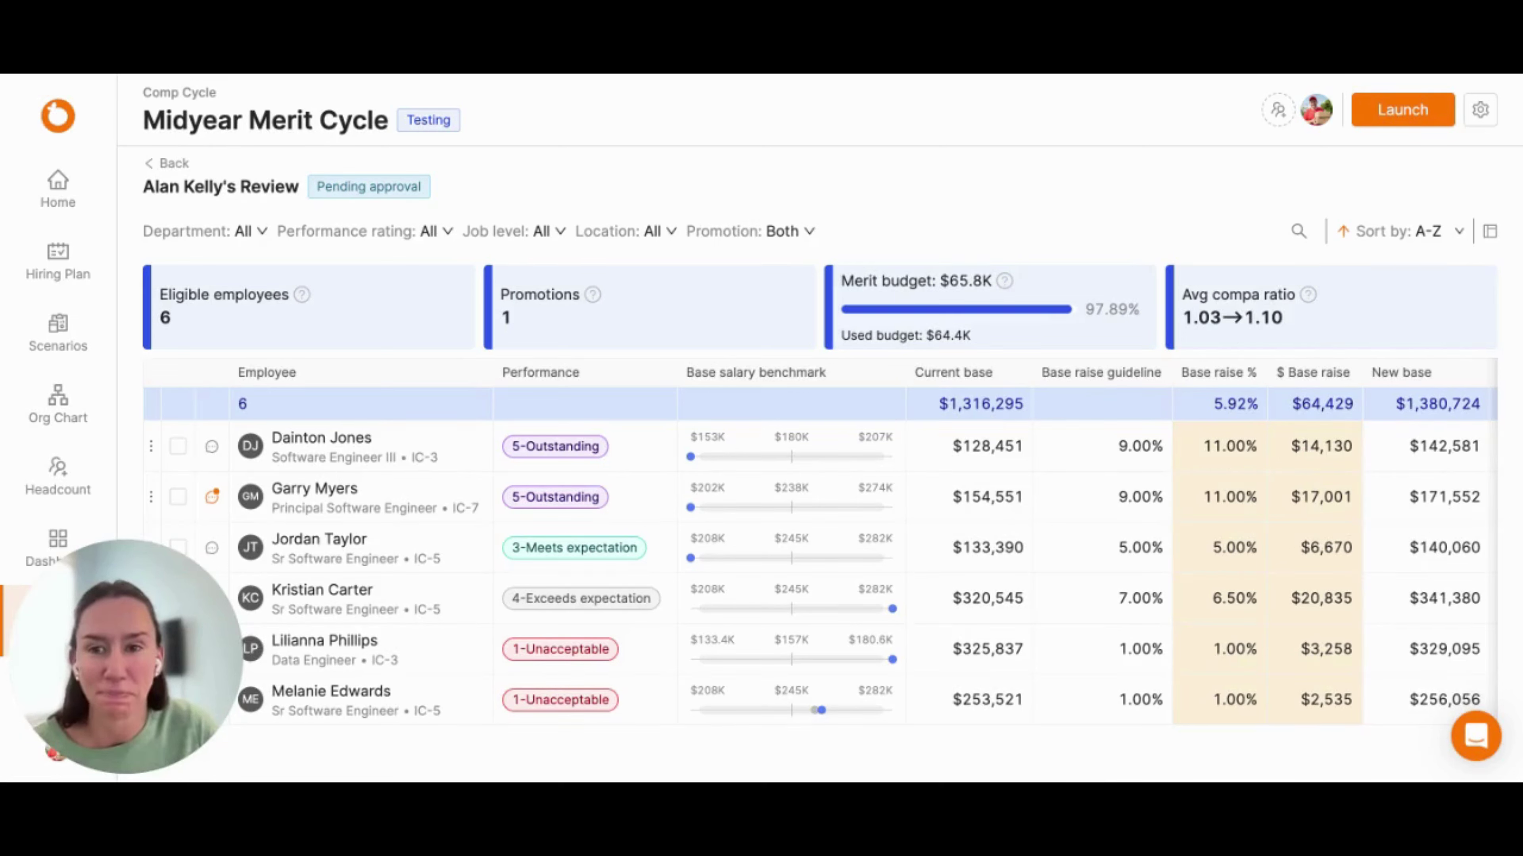